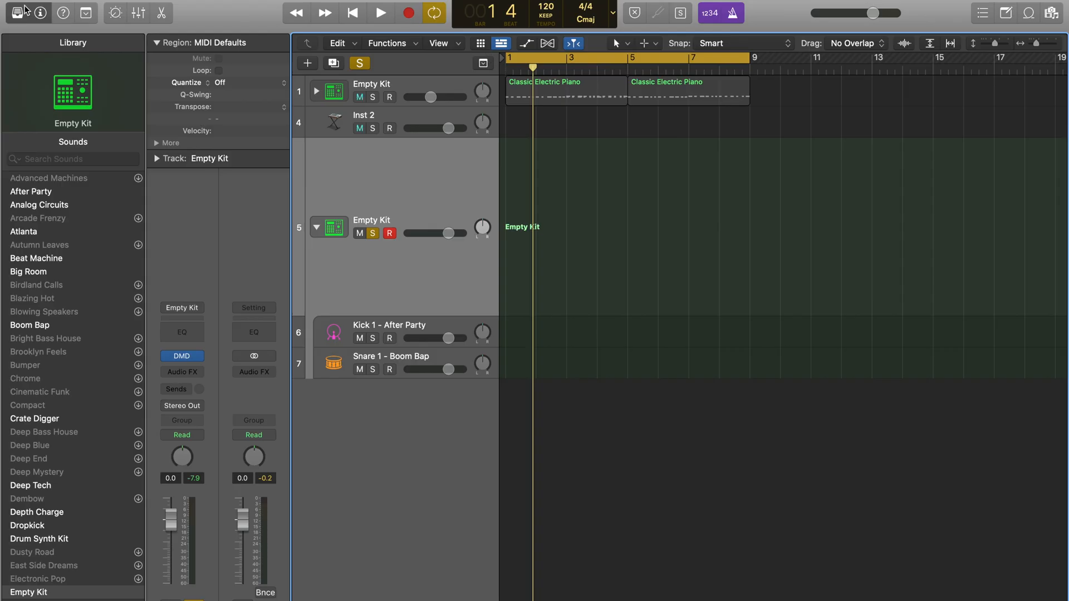
Step: Hide the sound Library and show the Live Loops grid beside the tracks
click(18, 11)
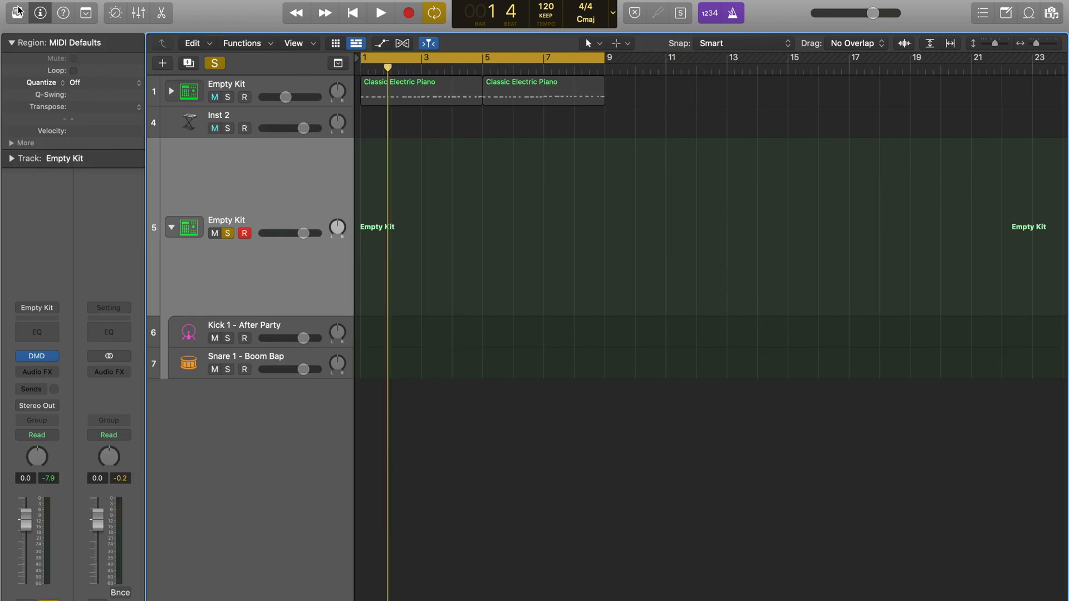
click(335, 44)
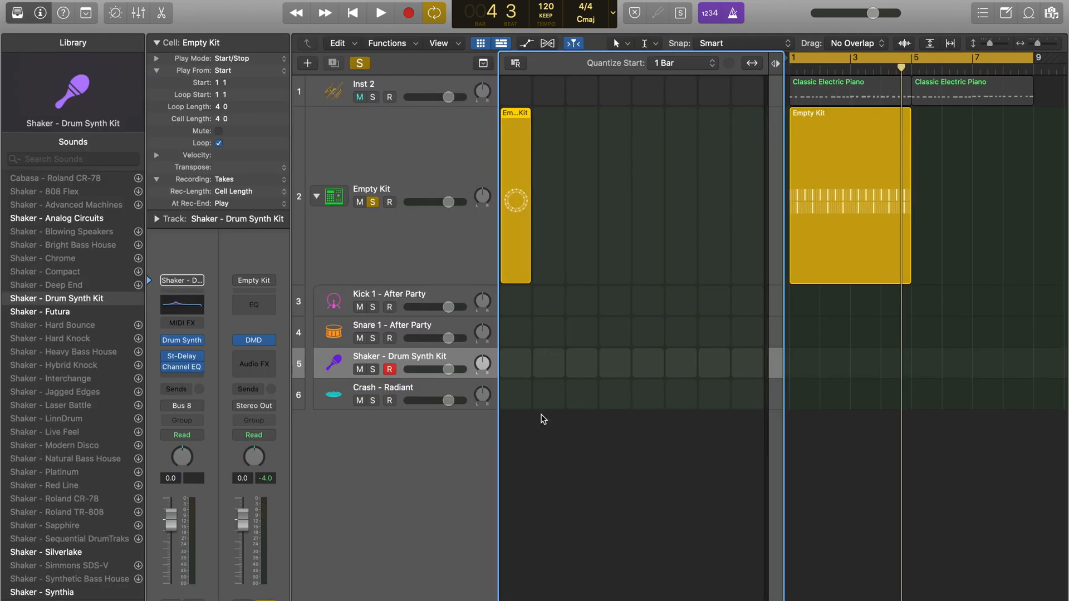
Step: Play the Empty Kit loop cell in the Live Loops grid and stop playback
click(543, 443)
key(space)
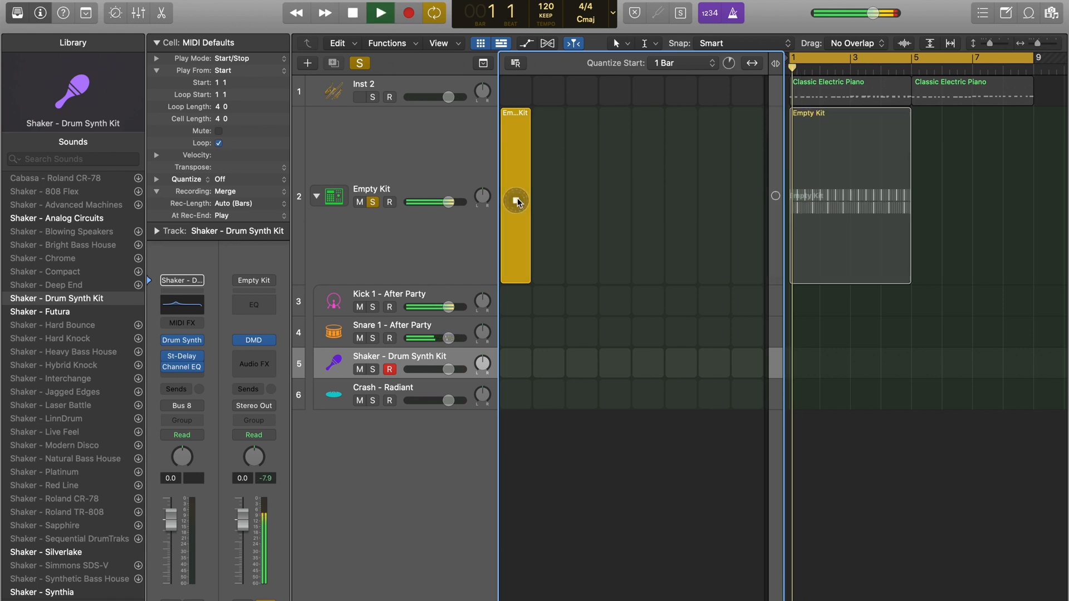
key(space)
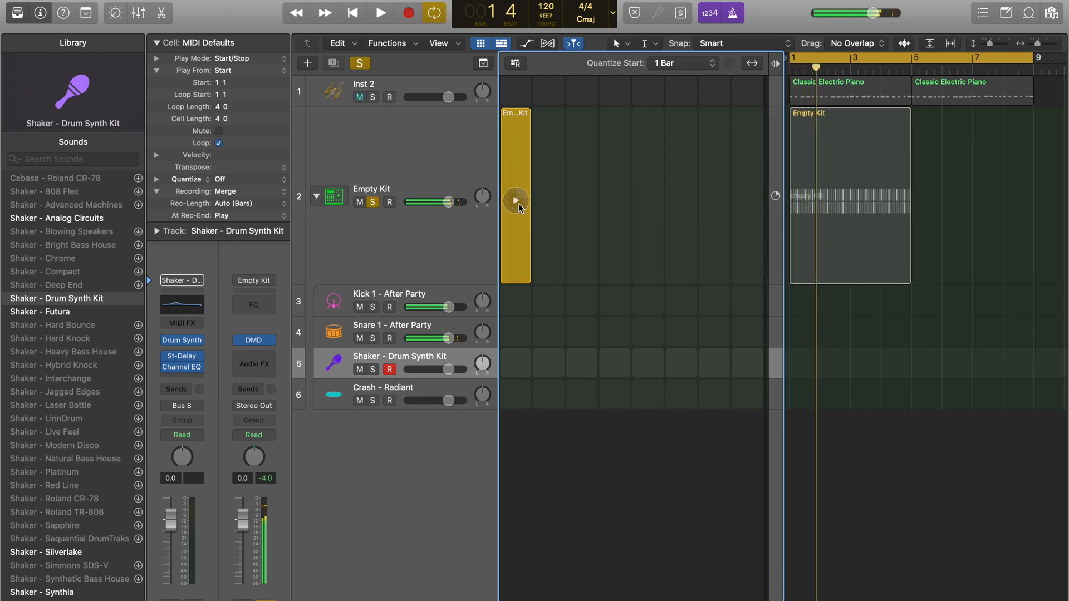
Step: Delete the Empty Kit region from the timeline
click(859, 229)
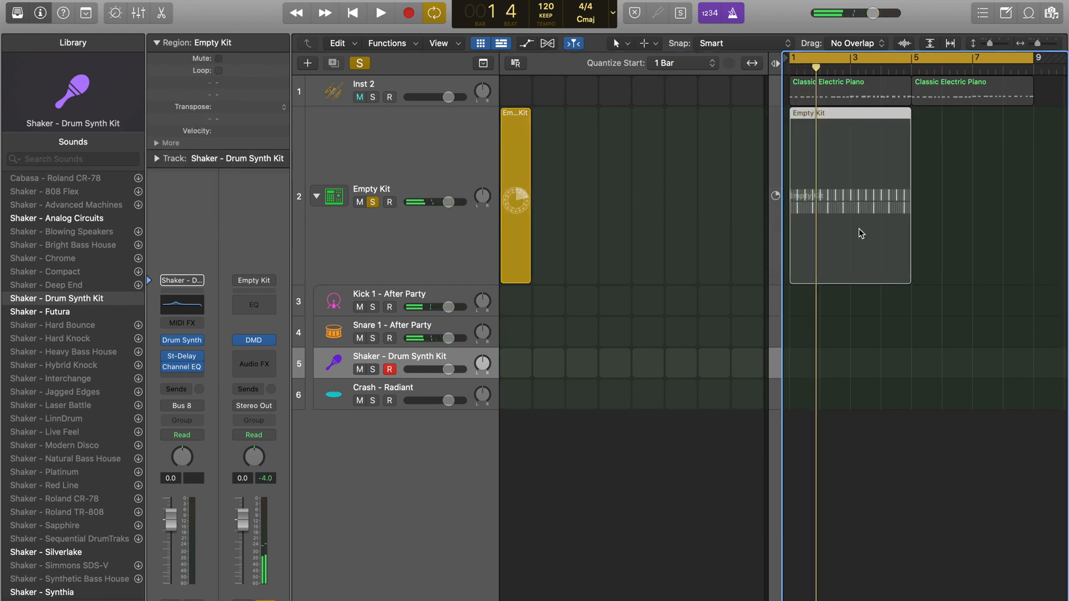
key(BackSpace)
Step: Set the grid's Quantize Start to 4 Bars, and audition the Empty Kit cell with that launch timing
click(702, 63)
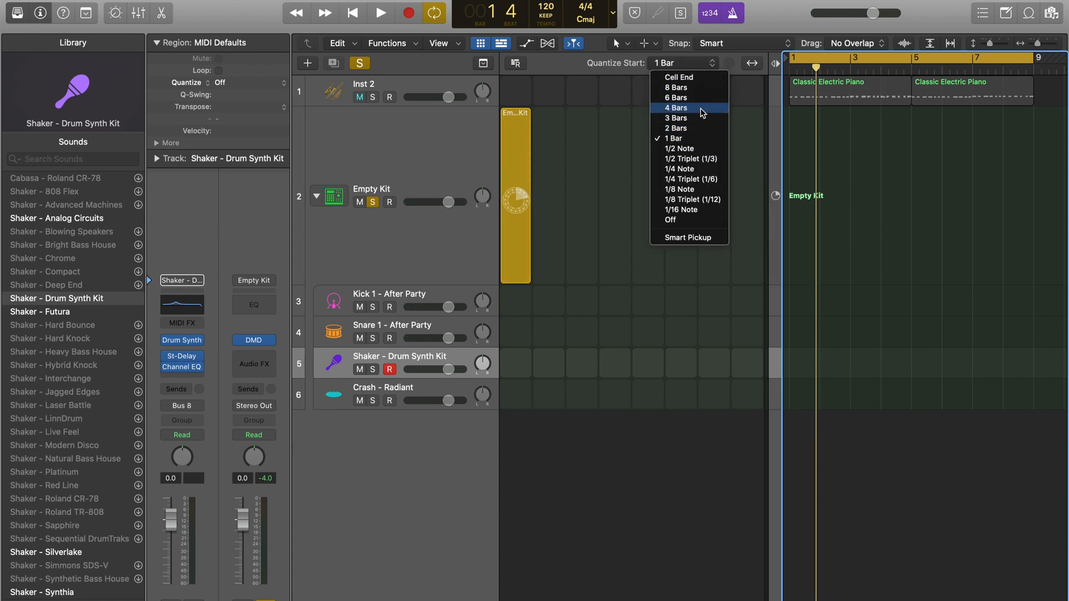
click(700, 107)
click(516, 202)
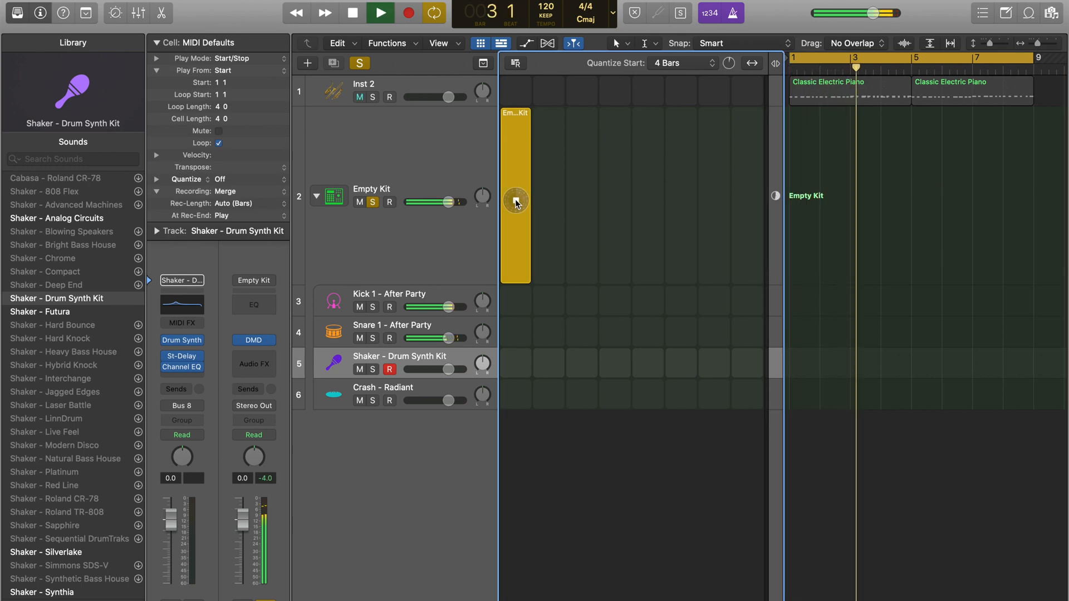
key(space)
click(658, 64)
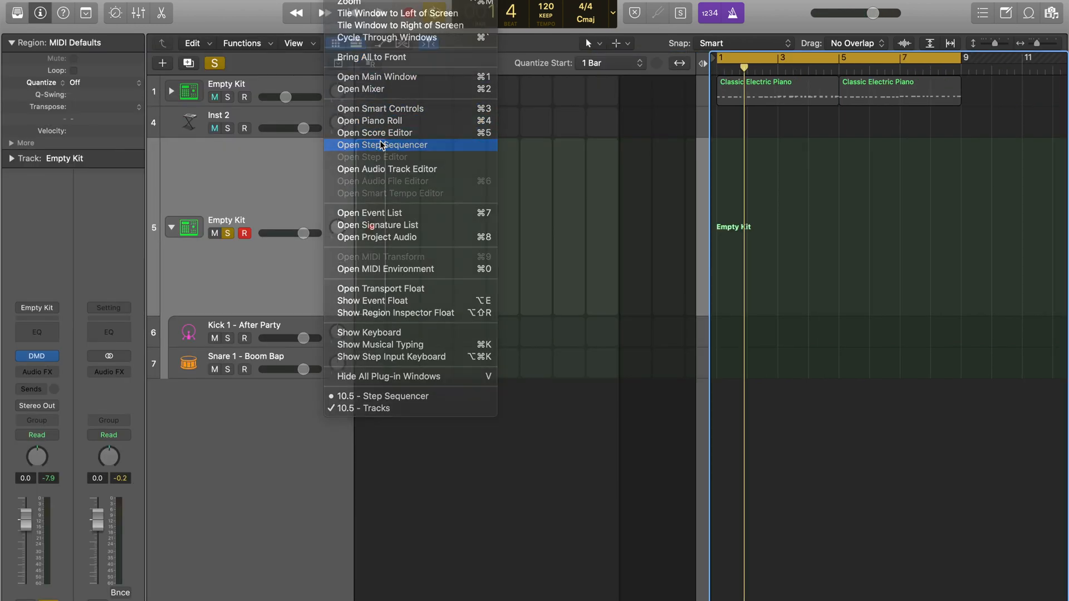
Step: Open the Step Sequencer for the Empty Kit track and program Kick 1 hits on steps 1, 5, 9 and 13
click(380, 143)
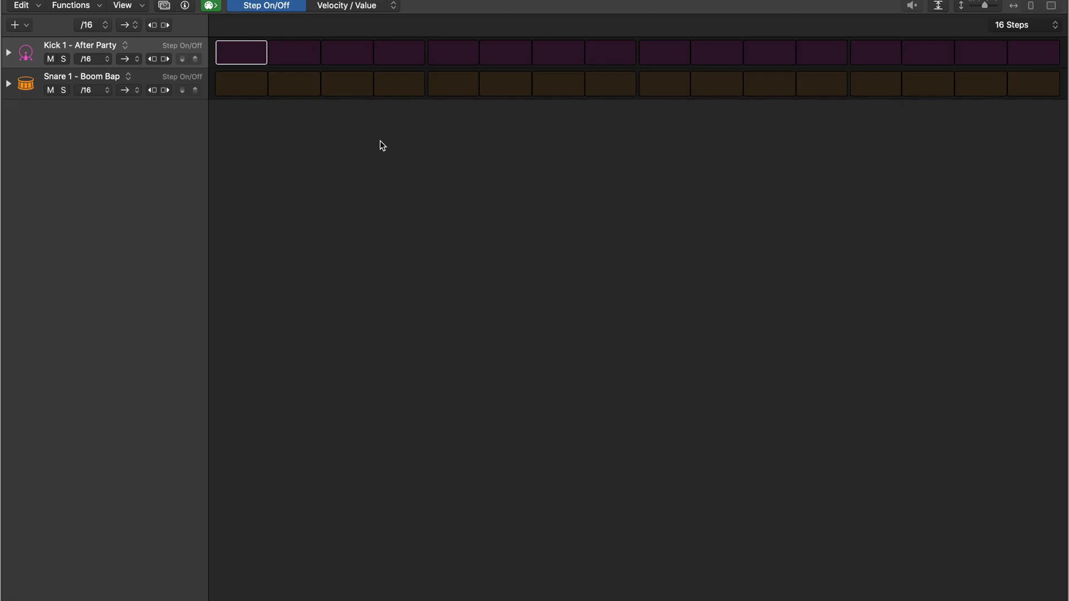
click(251, 56)
click(445, 61)
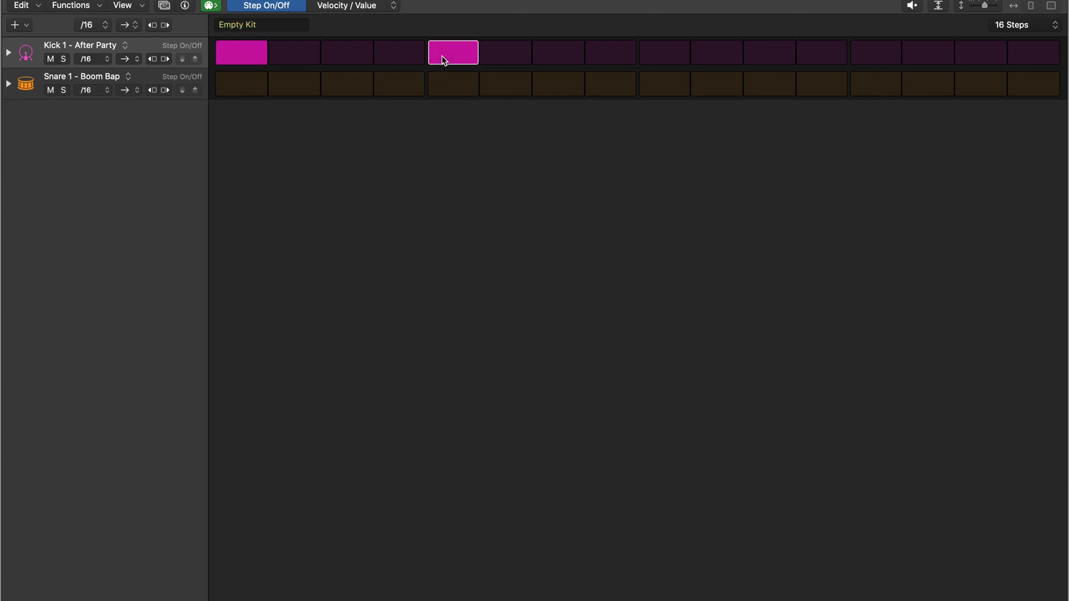
click(676, 56)
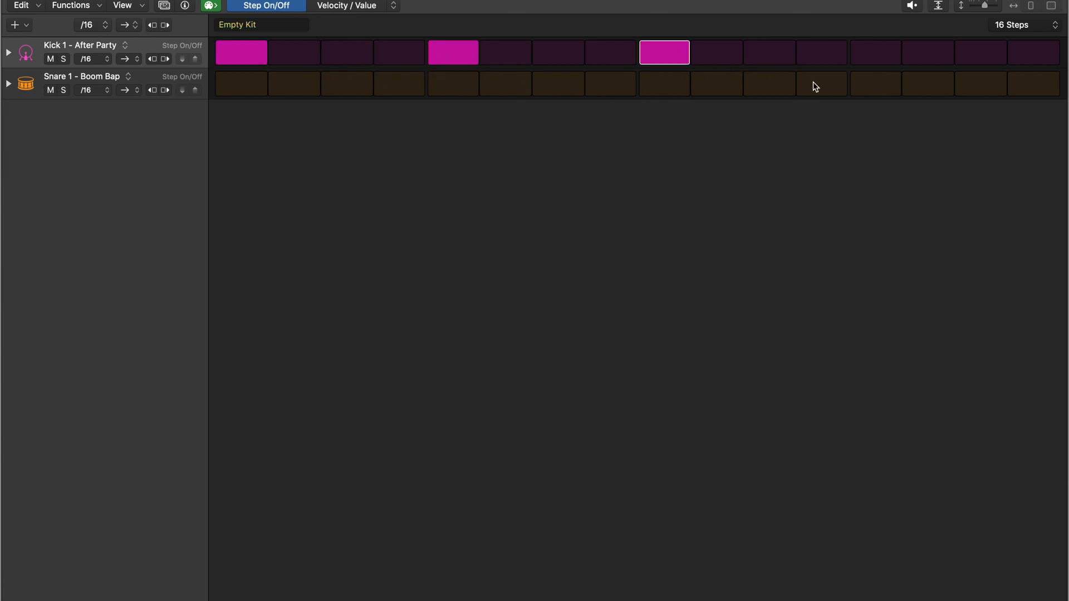
click(879, 62)
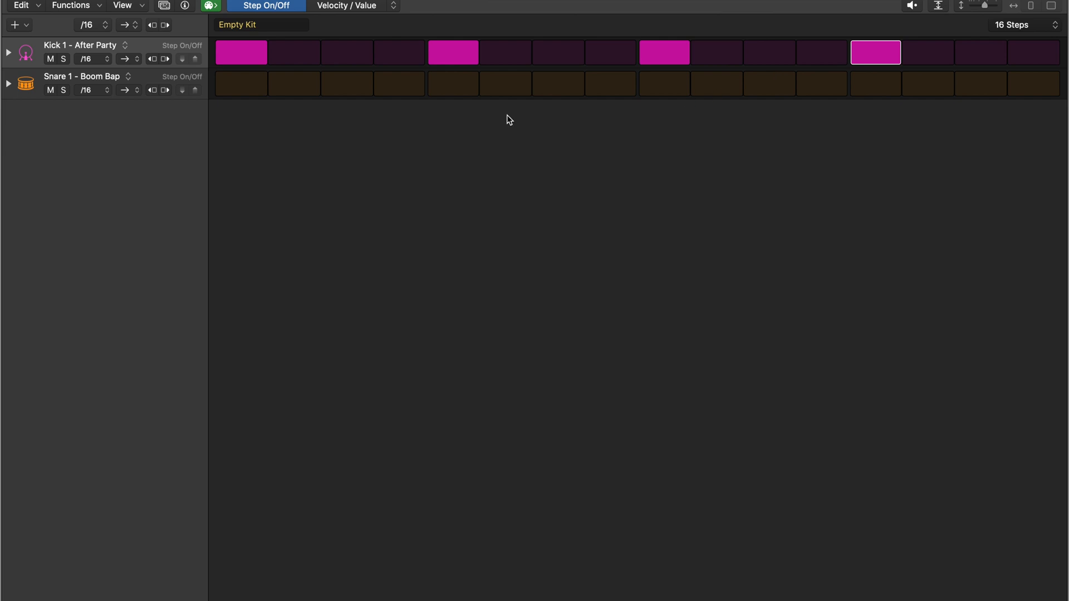
Step: Program Snare 1 hits on steps 3, 7, 11 and 15 of the pattern
click(349, 91)
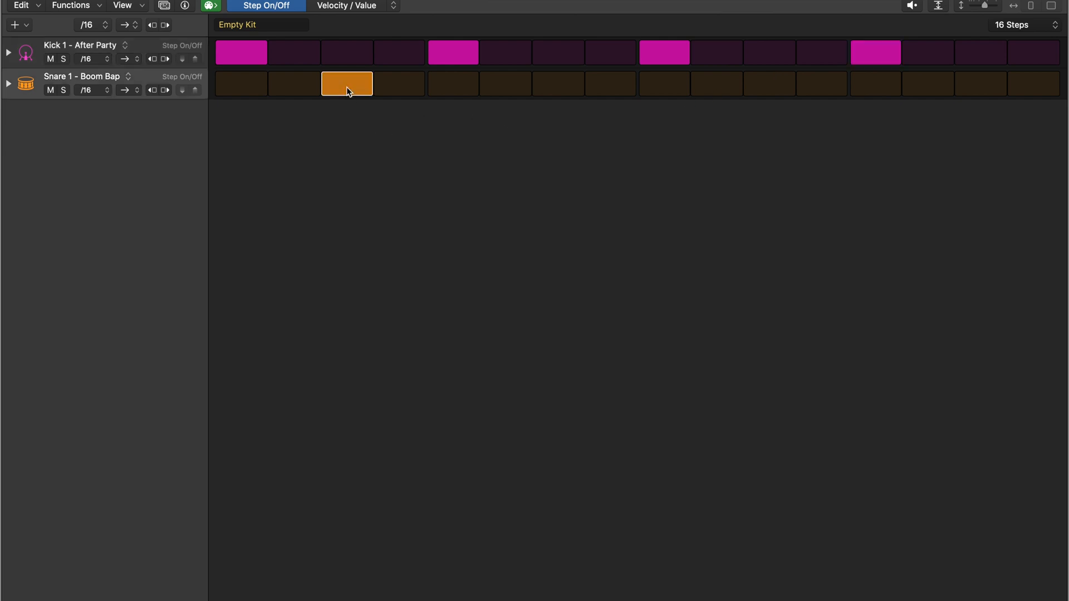
click(772, 84)
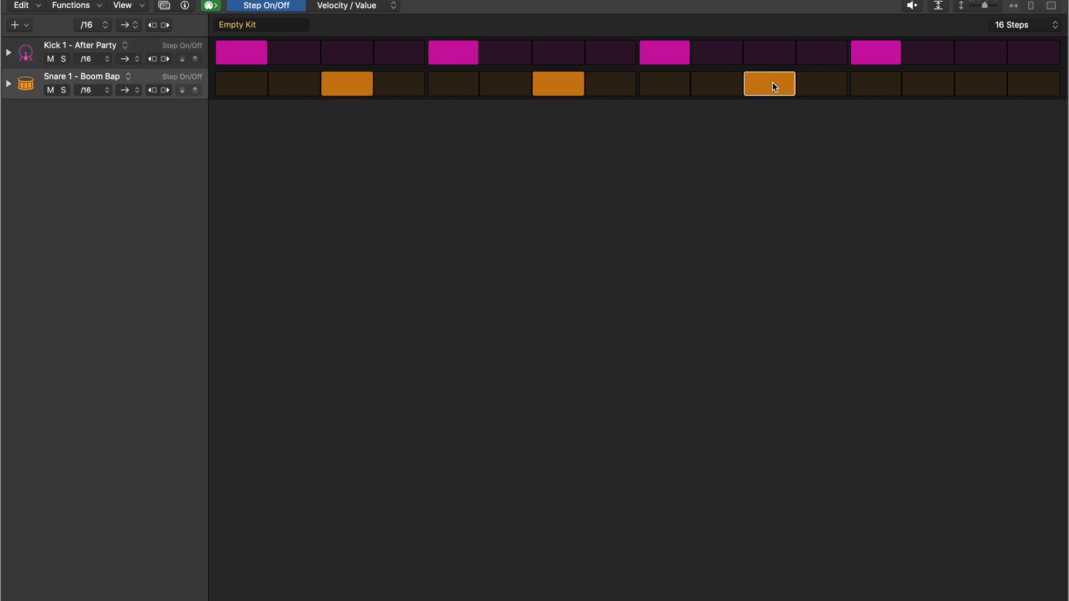
click(979, 84)
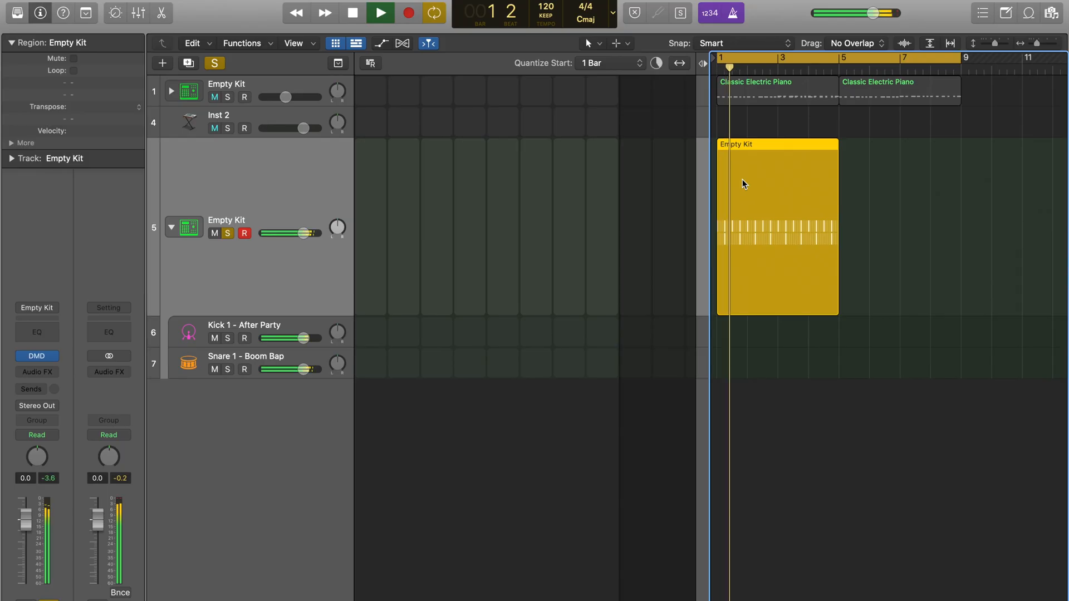
Step: Copy the Empty Kit region from the timeline into the first Live Loops cell of its track and audition the cell
drag(757, 143, 373, 154)
key(space)
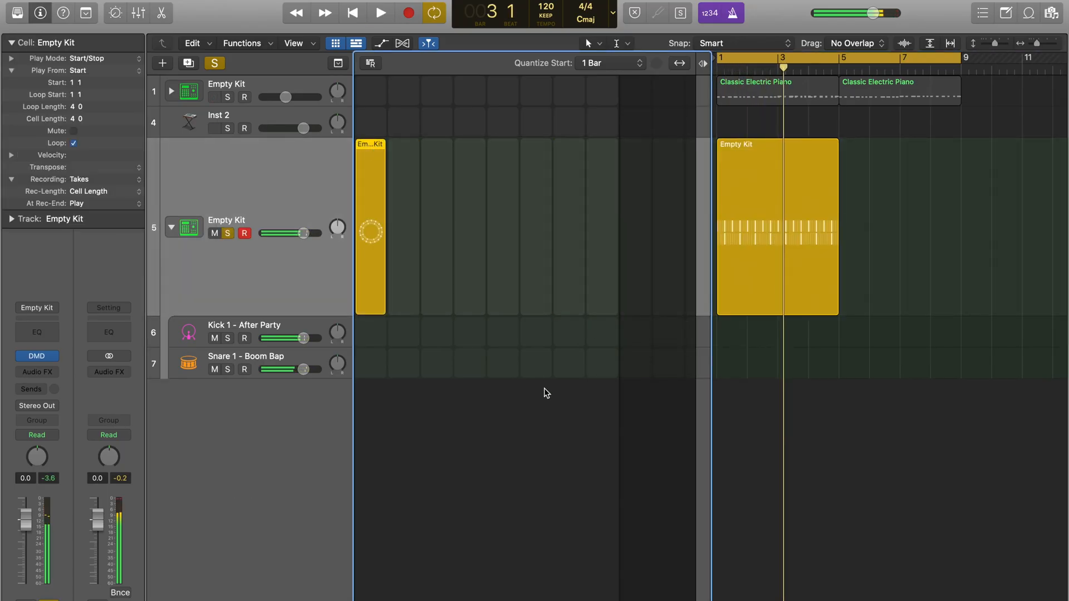
click(371, 232)
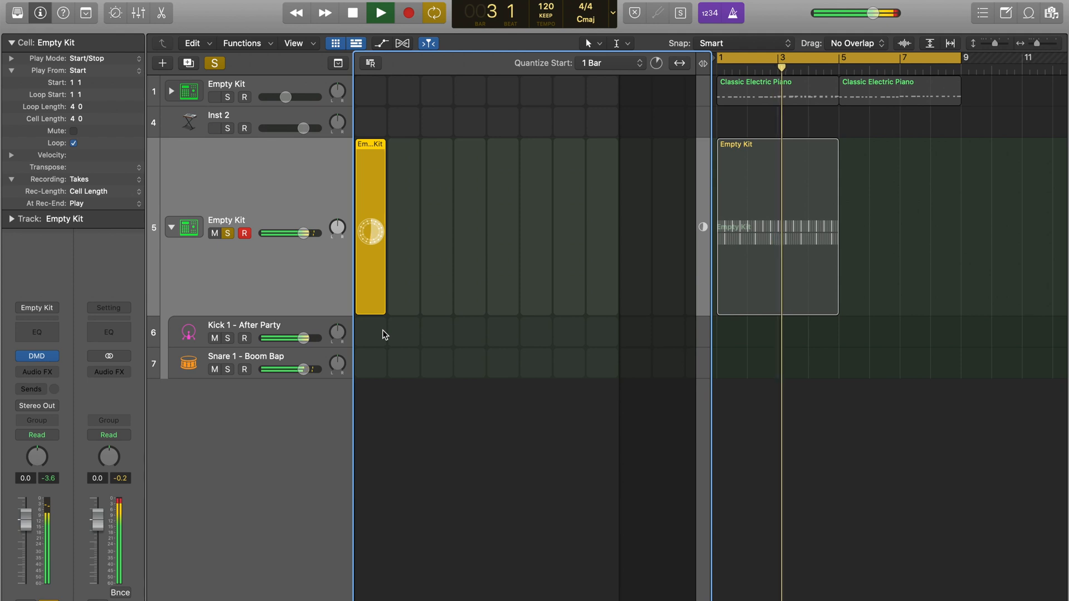
key(space)
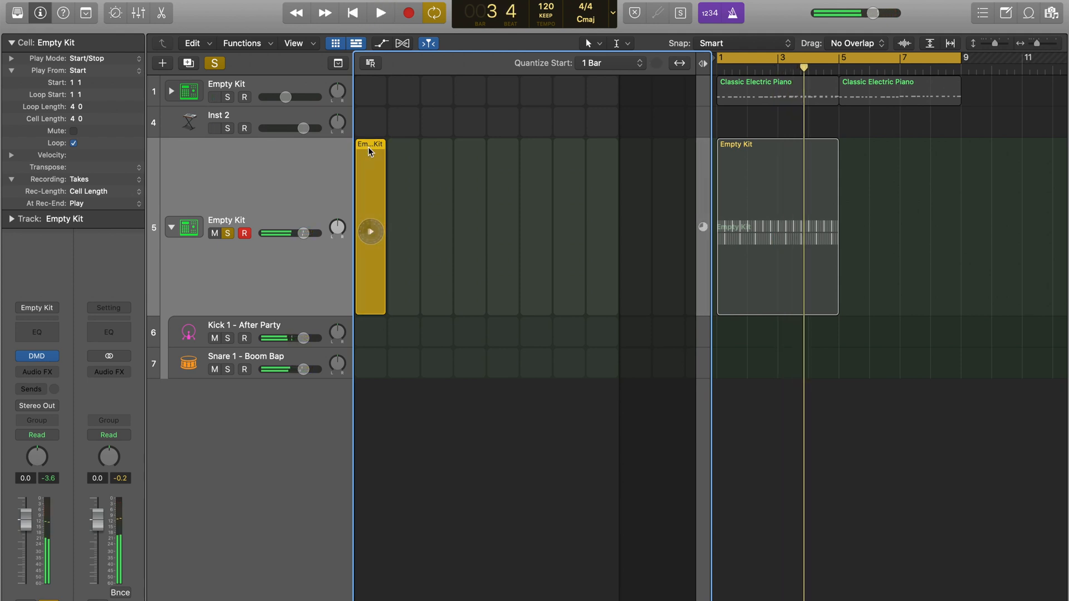
Step: Expand the kick and snare subrows in the Empty Kit cell's pattern and adjust the kick's velocity on step 5
double_click(368, 147)
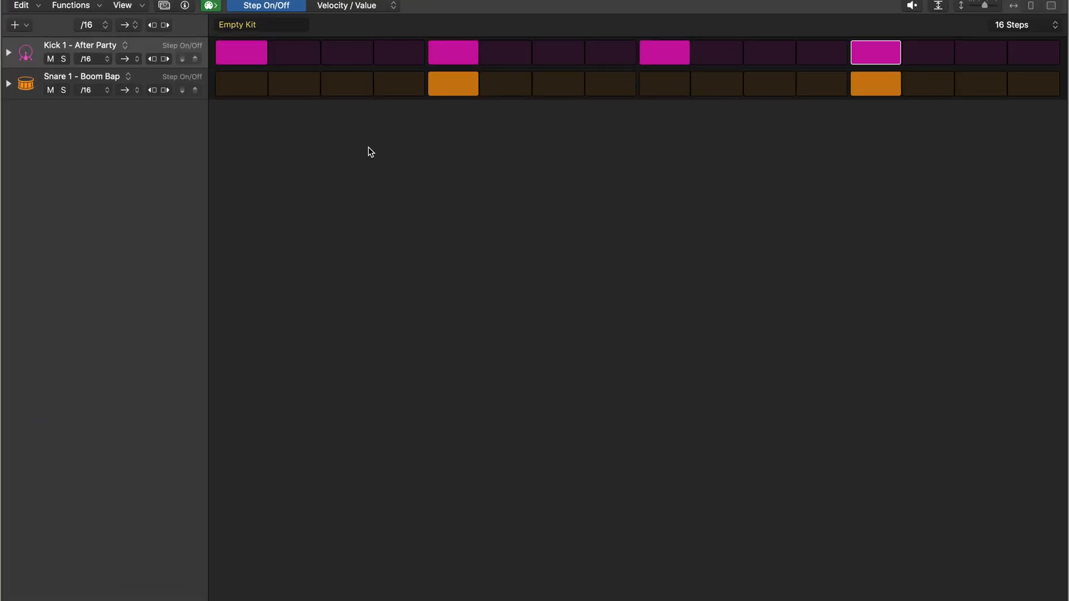
click(9, 54)
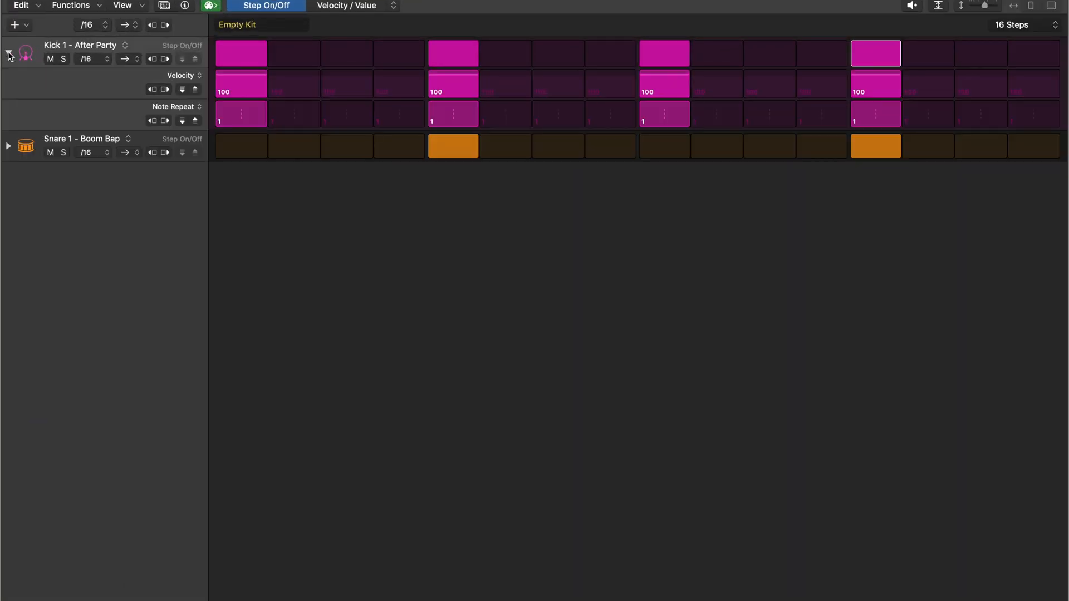
click(9, 147)
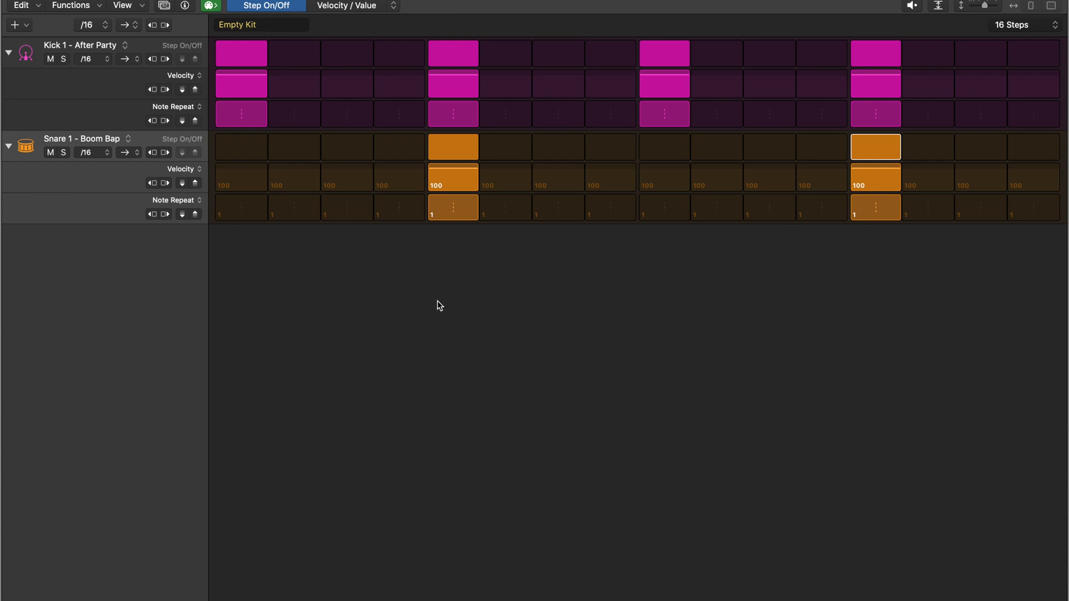
drag(452, 85, 453, 81)
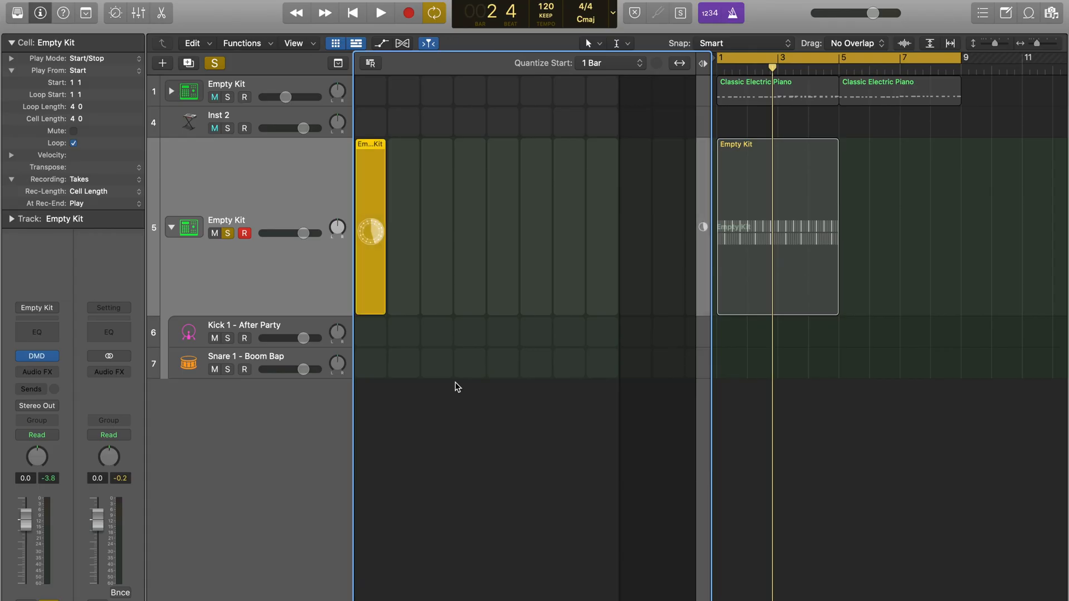
Step: Copy the Empty Kit cell into the next three slots of its track and audition the first cell
drag(371, 146, 470, 146)
key(space)
key(space)
click(371, 233)
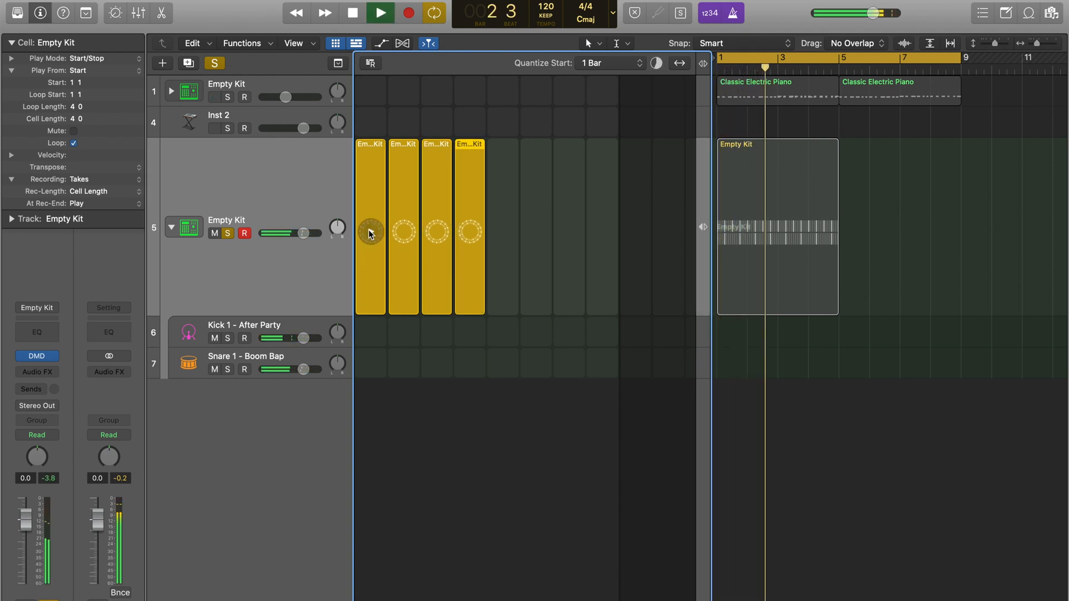
key(space)
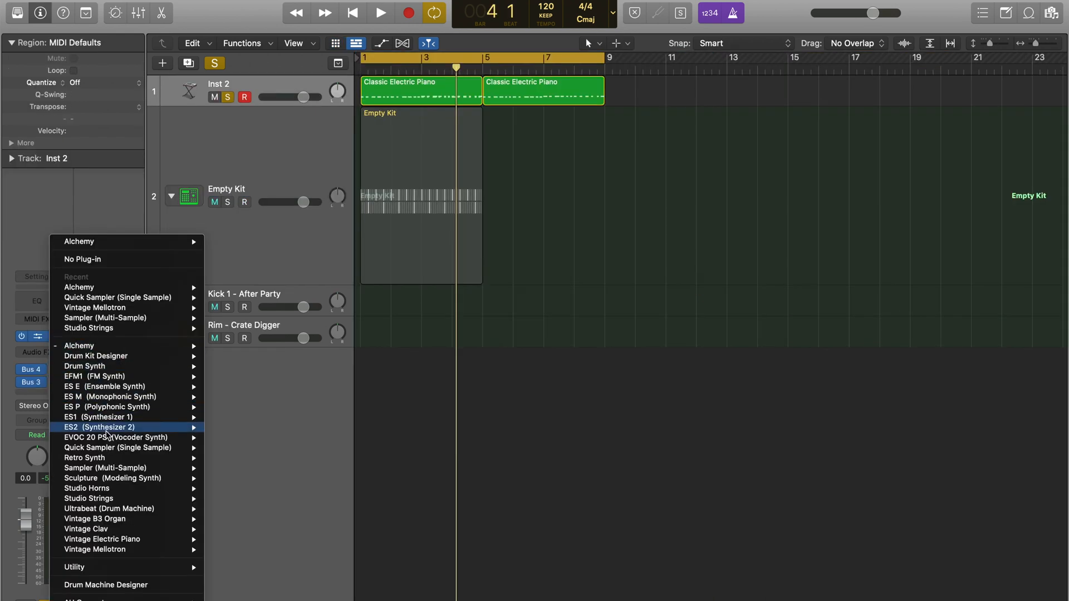
Step: Load a stereo Sampler (Multi-Sample) instrument on the Inst 2 track and start playback
mouse_move(114, 460)
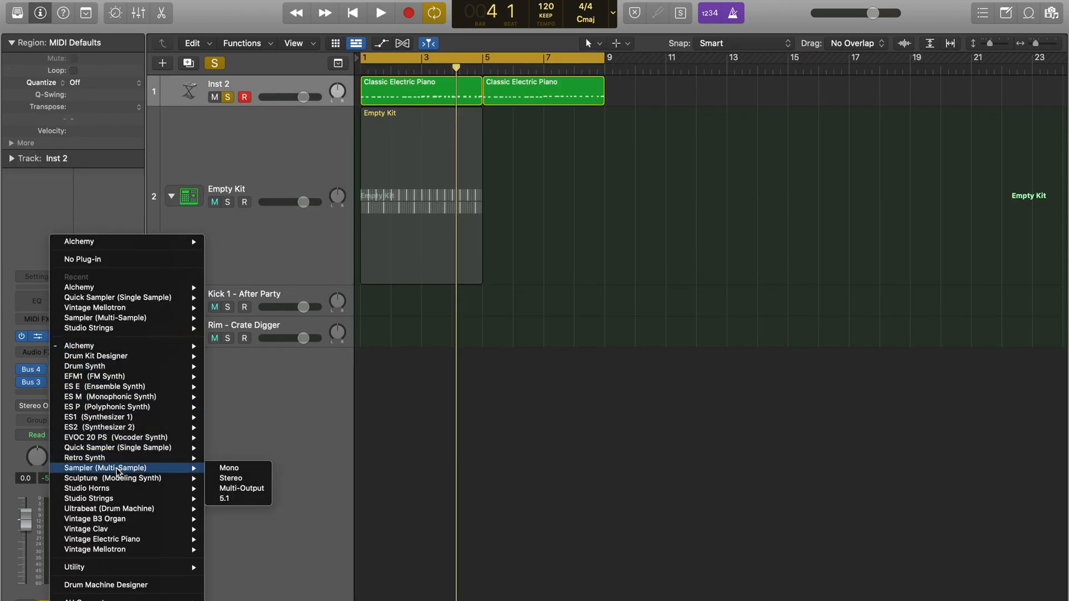
click(223, 481)
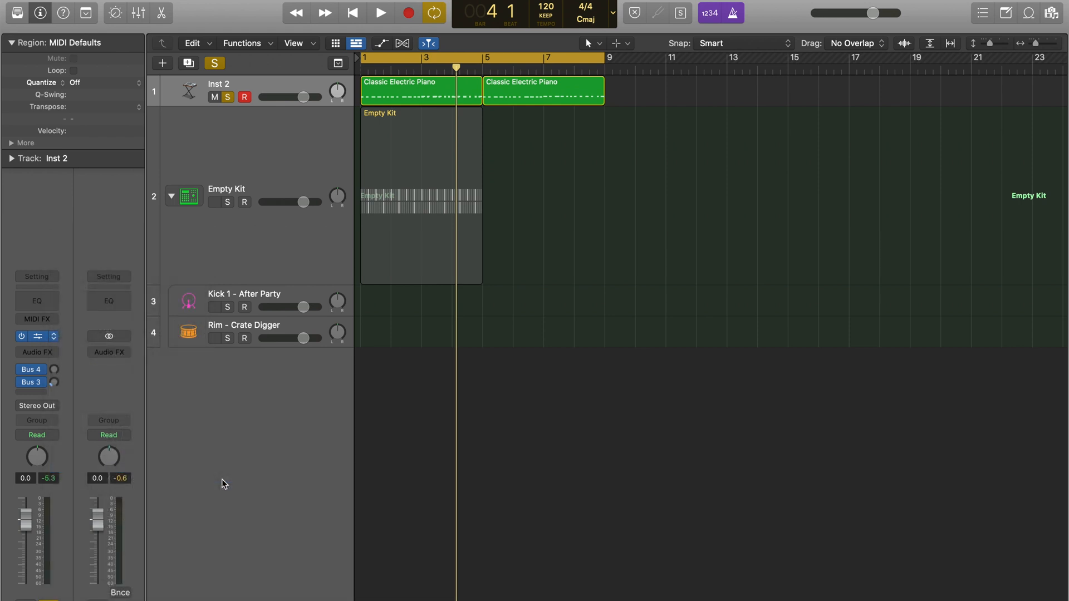
drag(650, 148, 540, 39)
key(space)
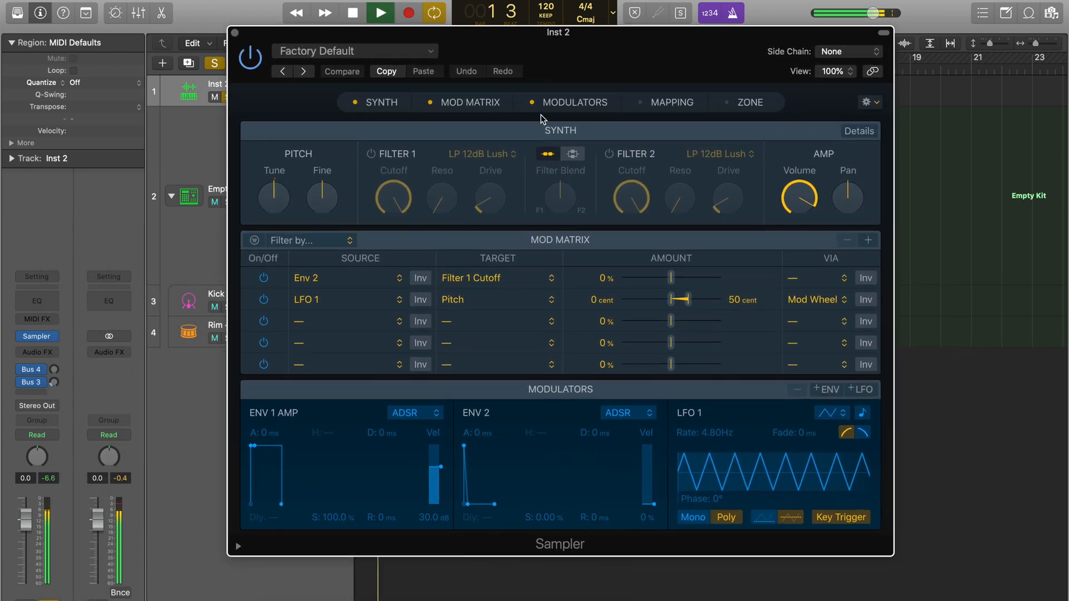
Step: Load the Synth Pads preset Big Pad MW in the Sampler
click(388, 53)
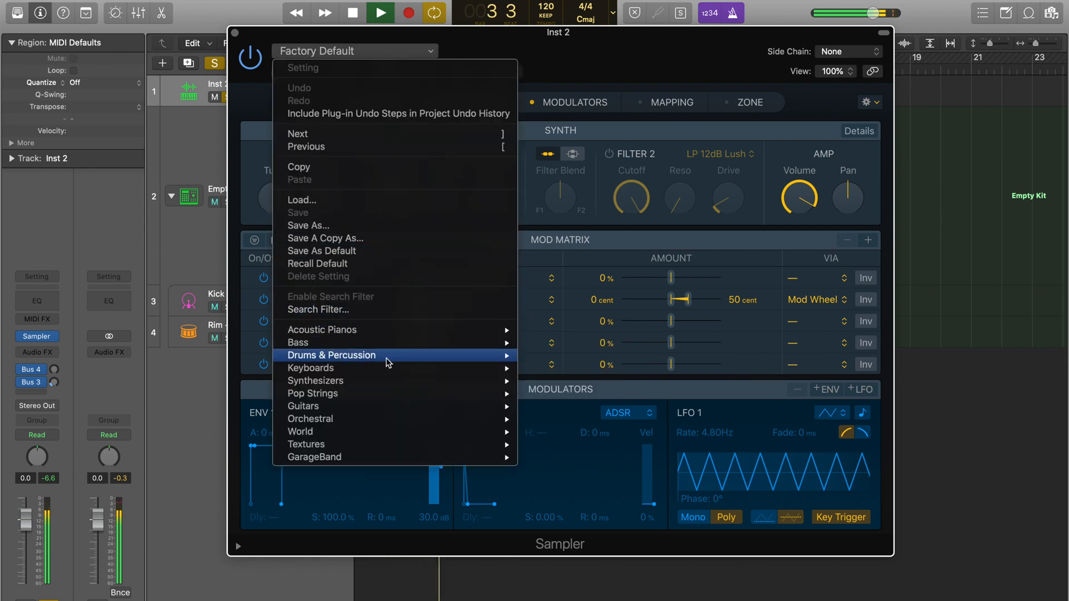
mouse_move(387, 382)
mouse_move(646, 396)
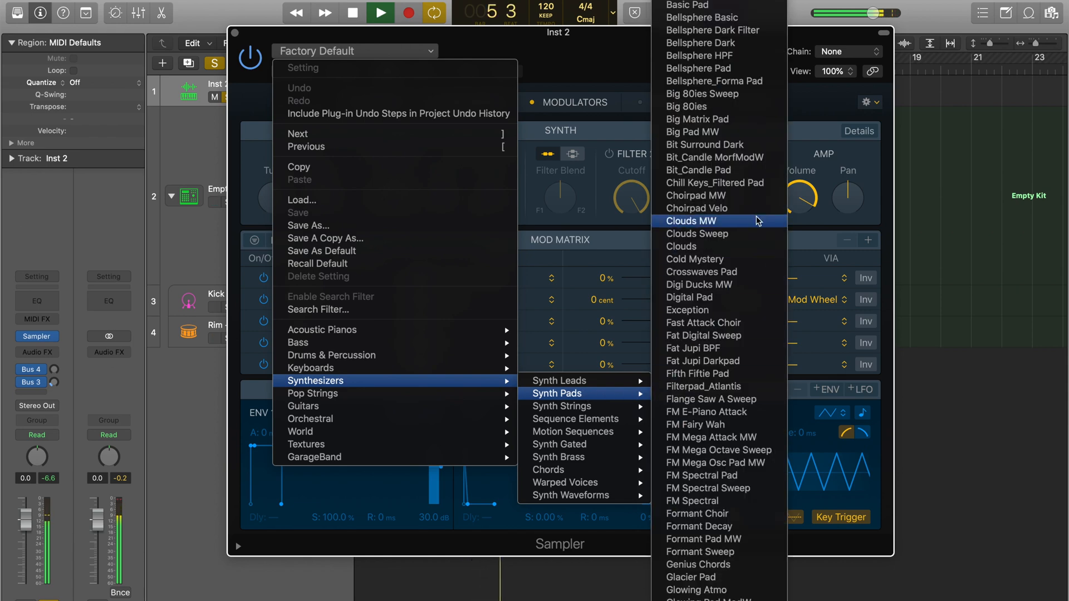
click(741, 134)
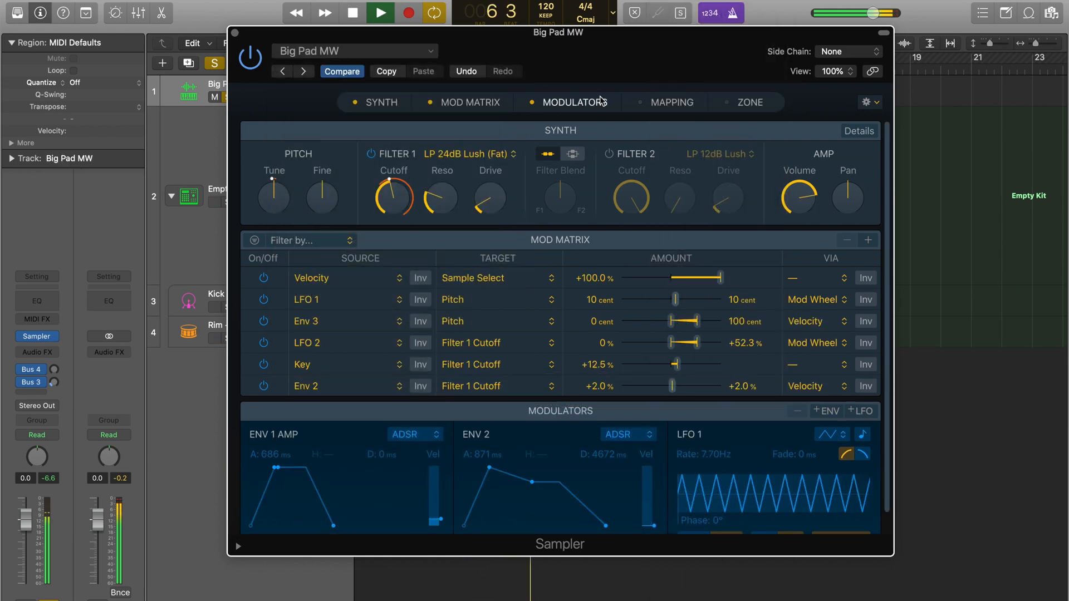
Step: Load the Synth Pads preset Bellsphere Pad in the Sampler
click(373, 55)
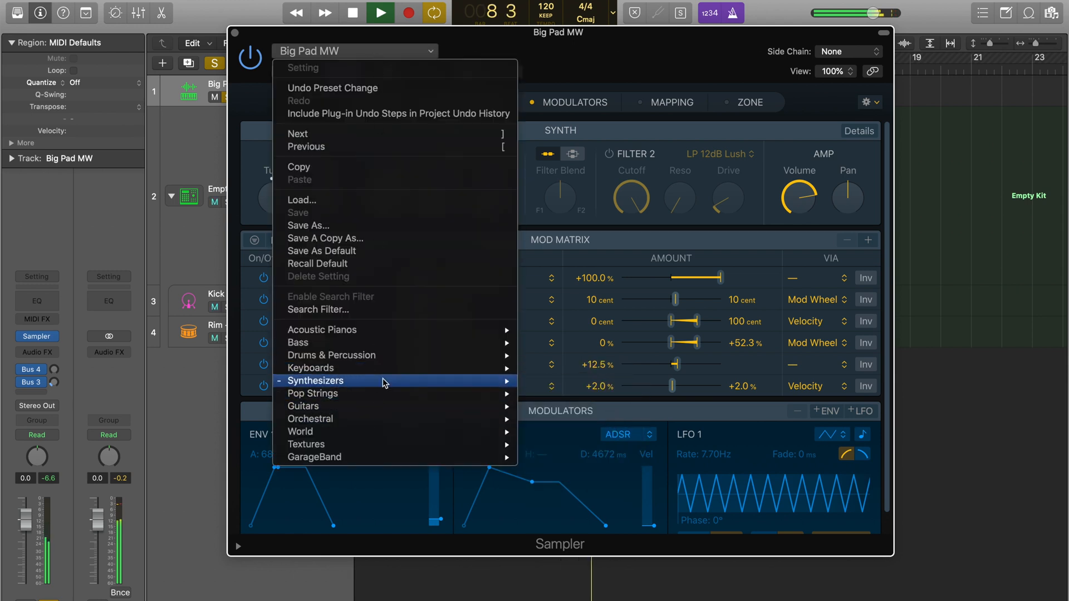
mouse_move(478, 381)
mouse_move(613, 393)
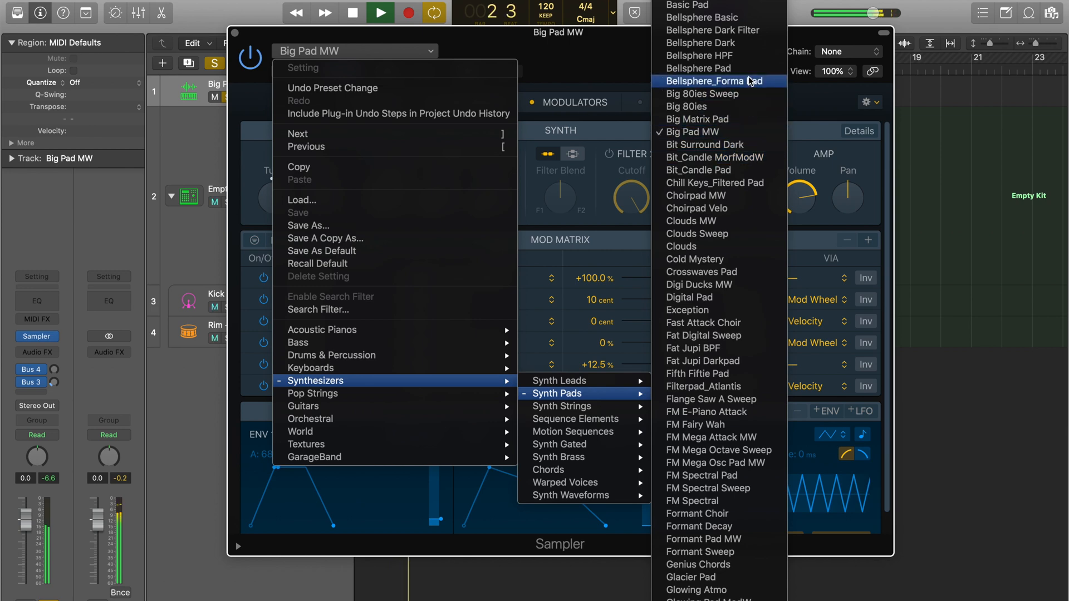
key(Escape)
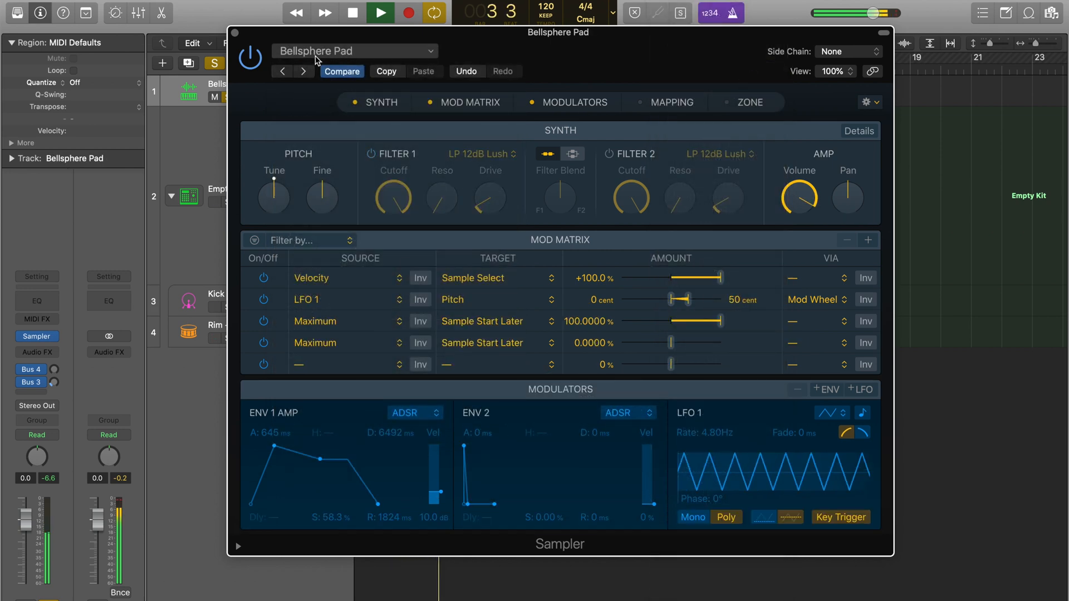
Step: Browse the Sampler's synthesizer presets and stop playback
click(312, 51)
mouse_move(362, 384)
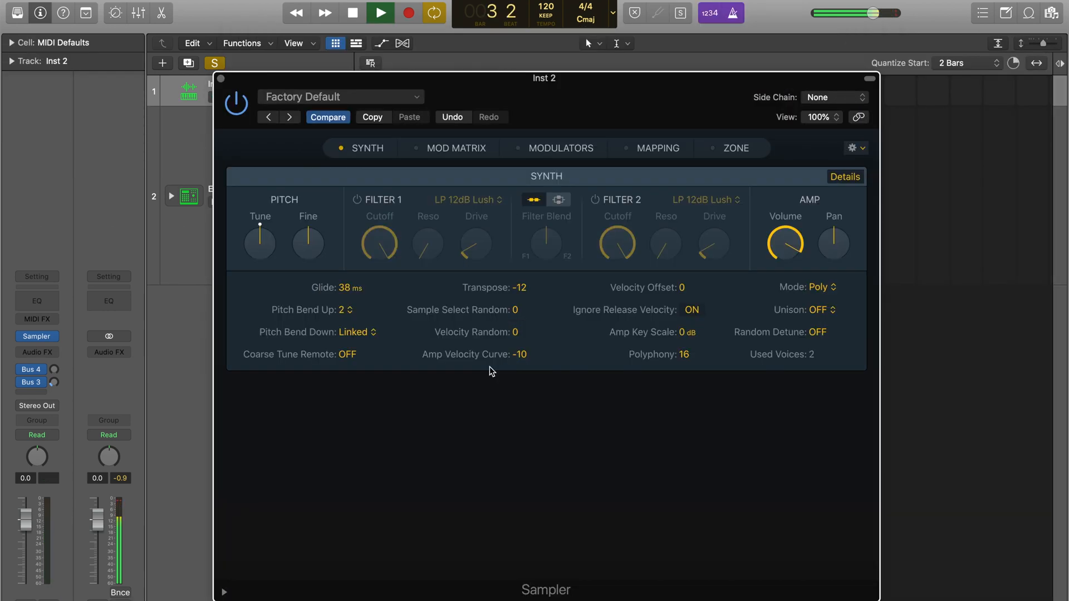
key(space)
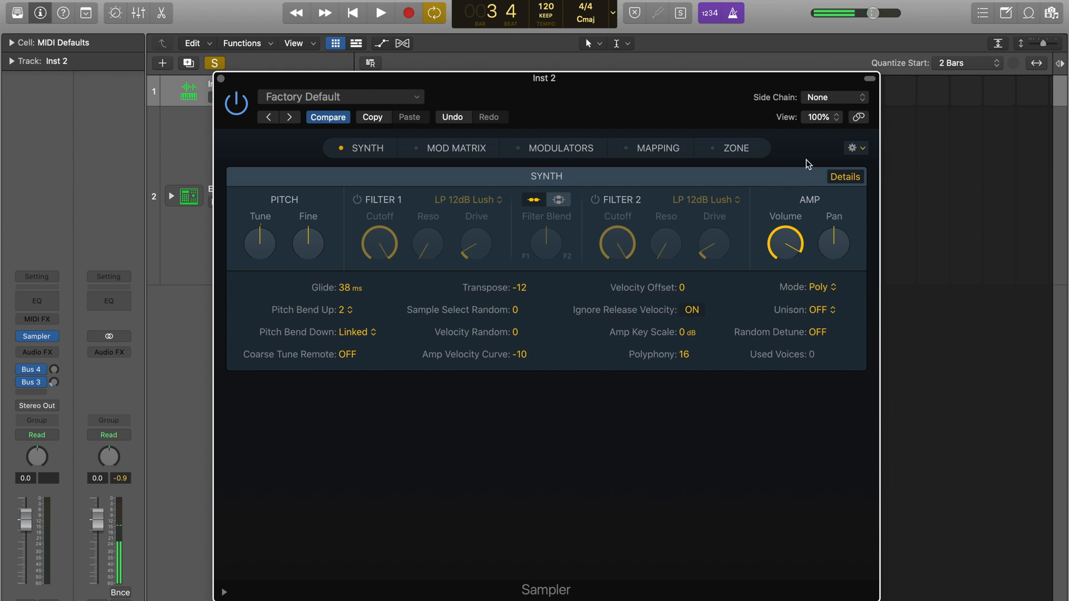
Step: Show the Sampler's Mod Matrix, Modulators, Mapping and Zone sections, with the Synth details collapsed
click(419, 153)
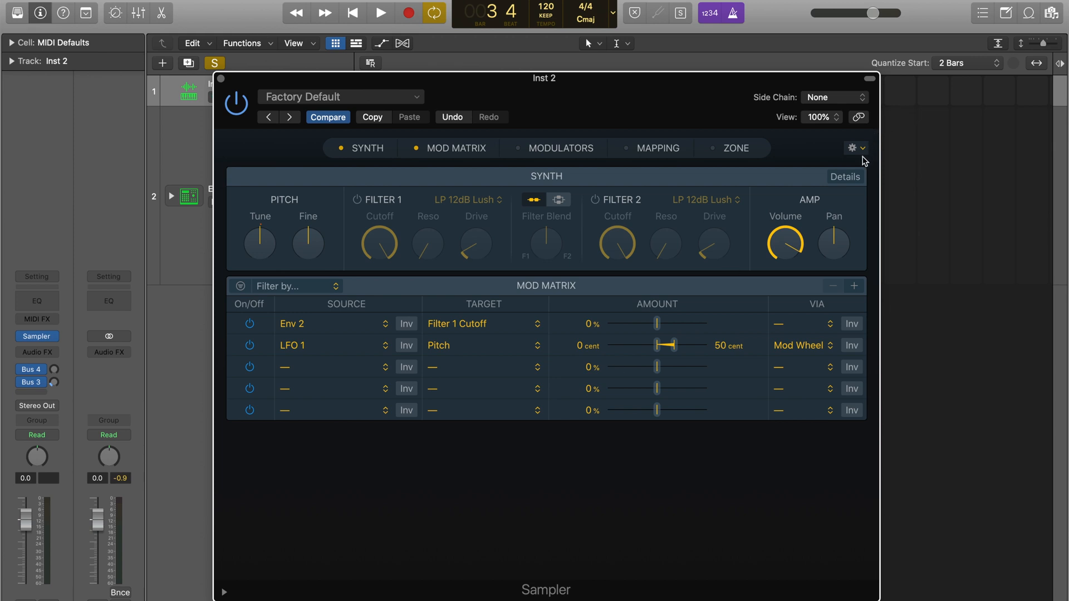
click(845, 177)
click(845, 176)
click(522, 151)
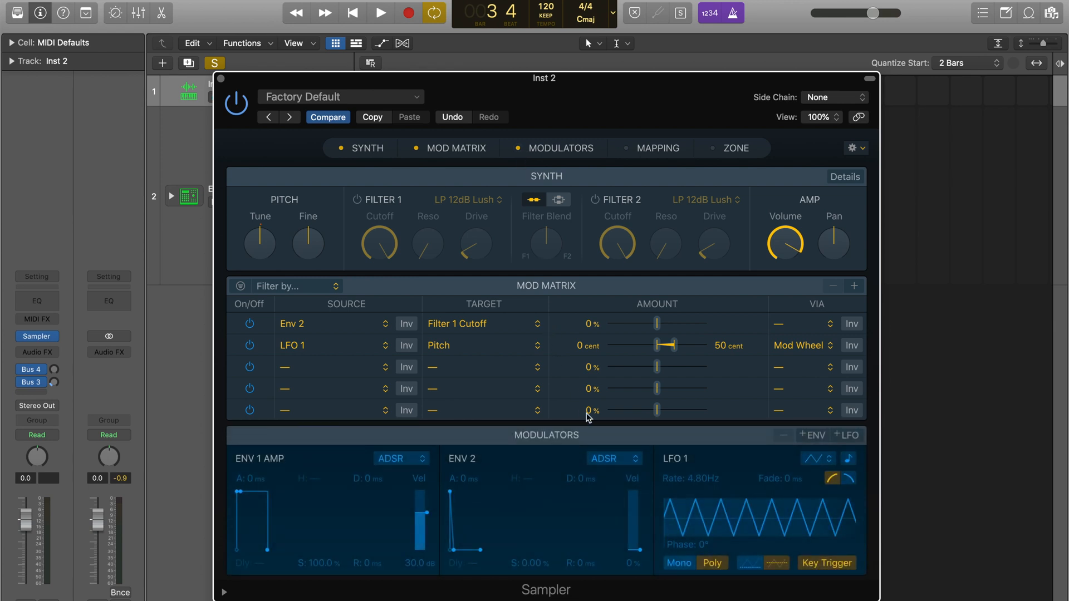
click(648, 152)
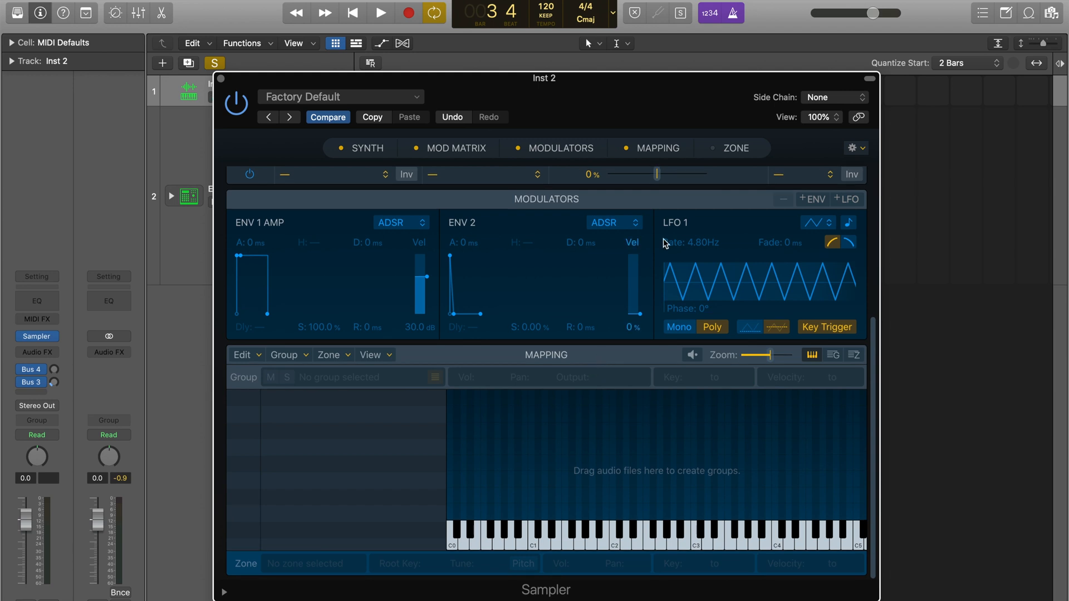
click(718, 148)
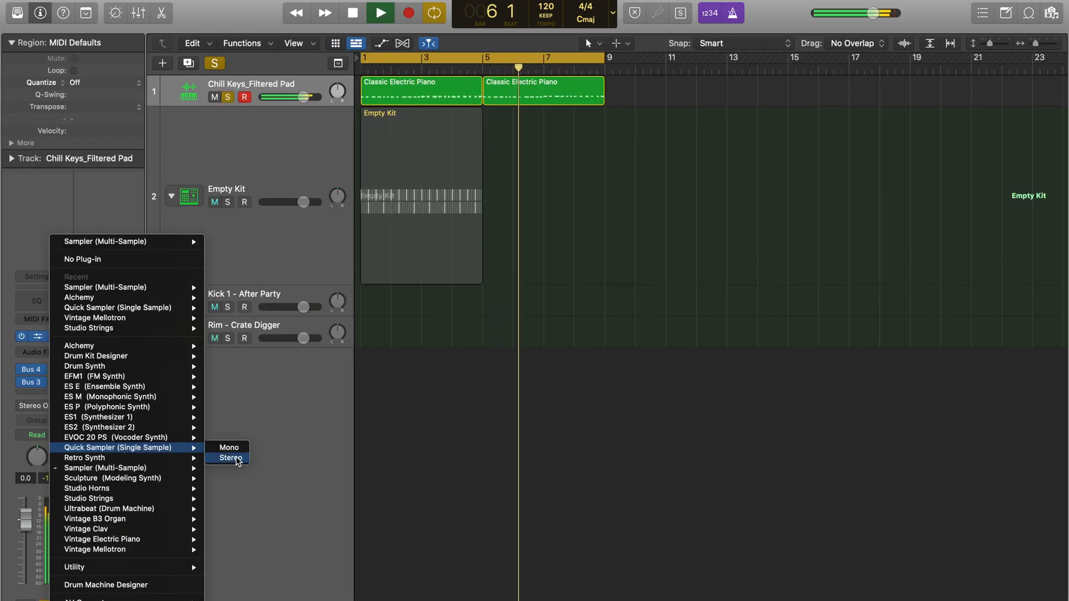
Step: Insert a stereo Quick Sampler (Single Sample) on the first track and load its Arpeggiator preset Futuristic Bass
click(237, 459)
drag(734, 149, 651, 71)
click(326, 86)
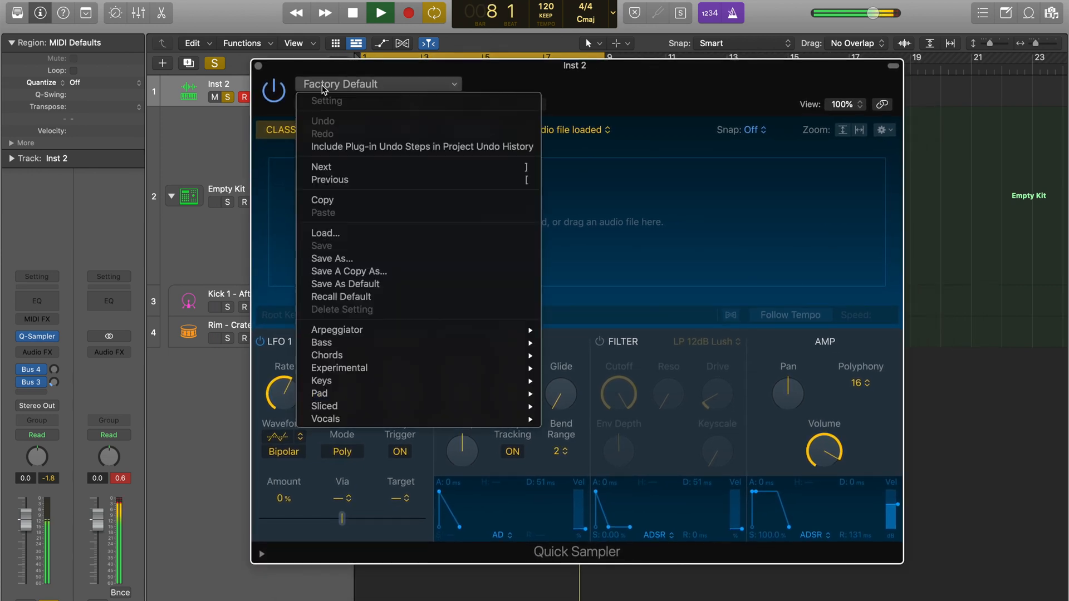
mouse_move(375, 330)
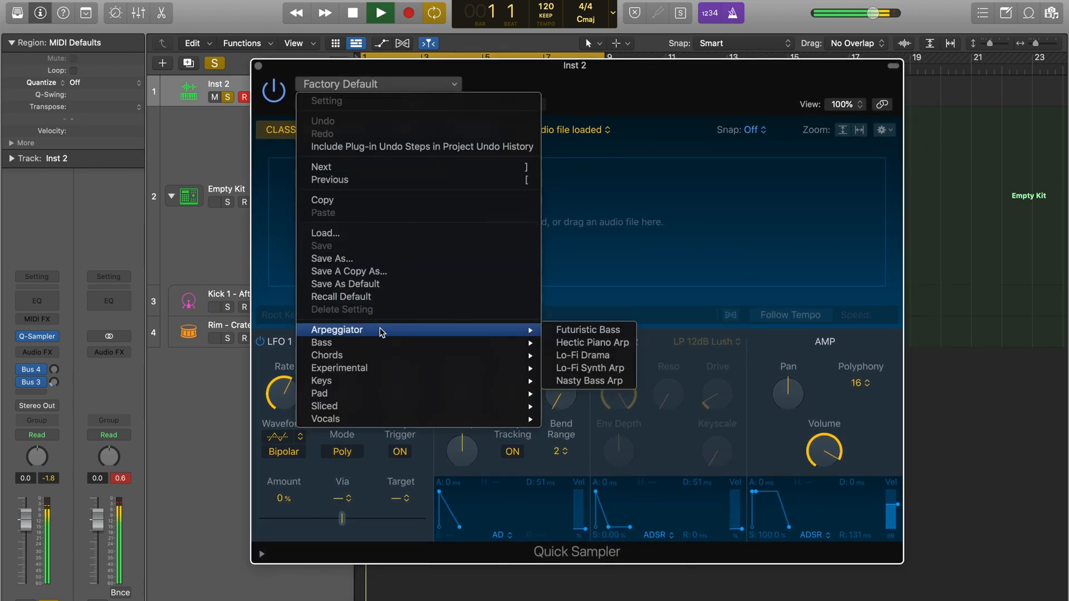
click(588, 329)
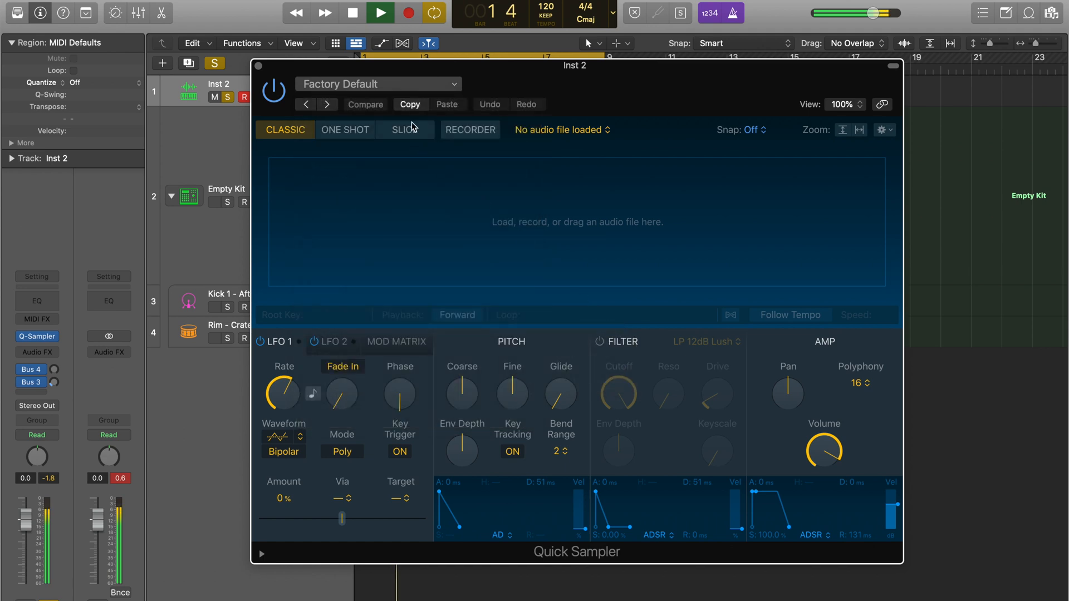
Step: Load the Chords preset Chordal Brass Waves in Quick Sampler
click(413, 89)
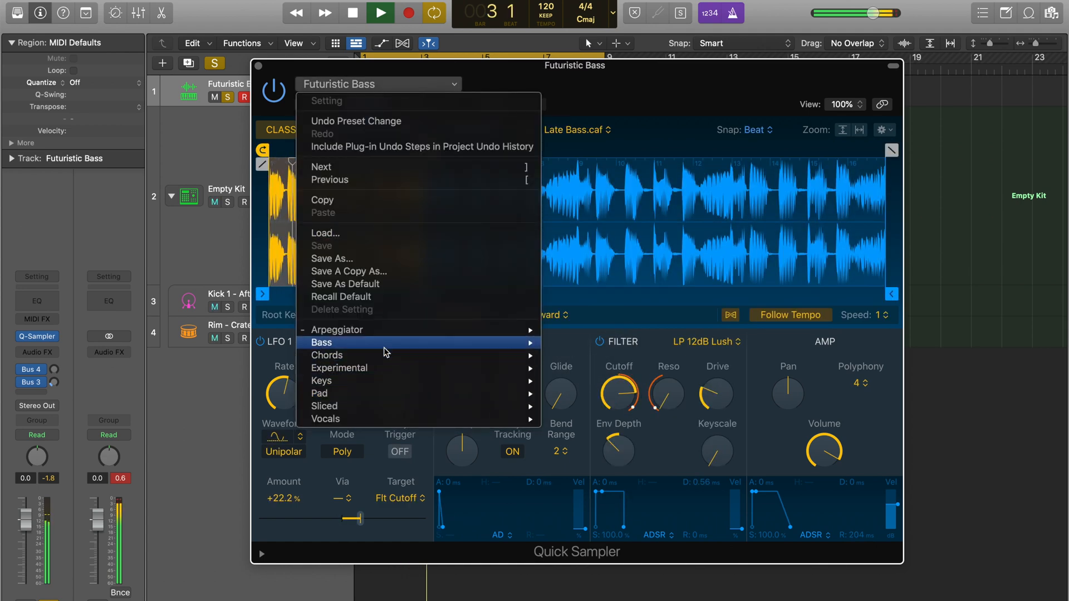
mouse_move(386, 352)
click(612, 356)
Step: Load the Experimental preset Bending Flutters in Quick Sampler and advance to the following preset, Bent Guitar
click(413, 85)
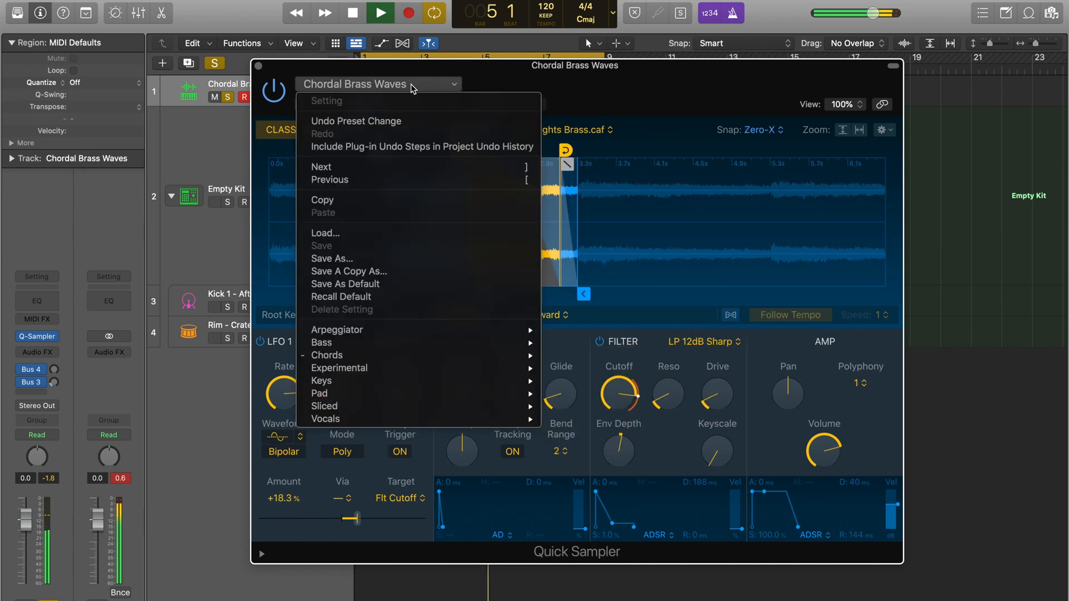
mouse_move(405, 370)
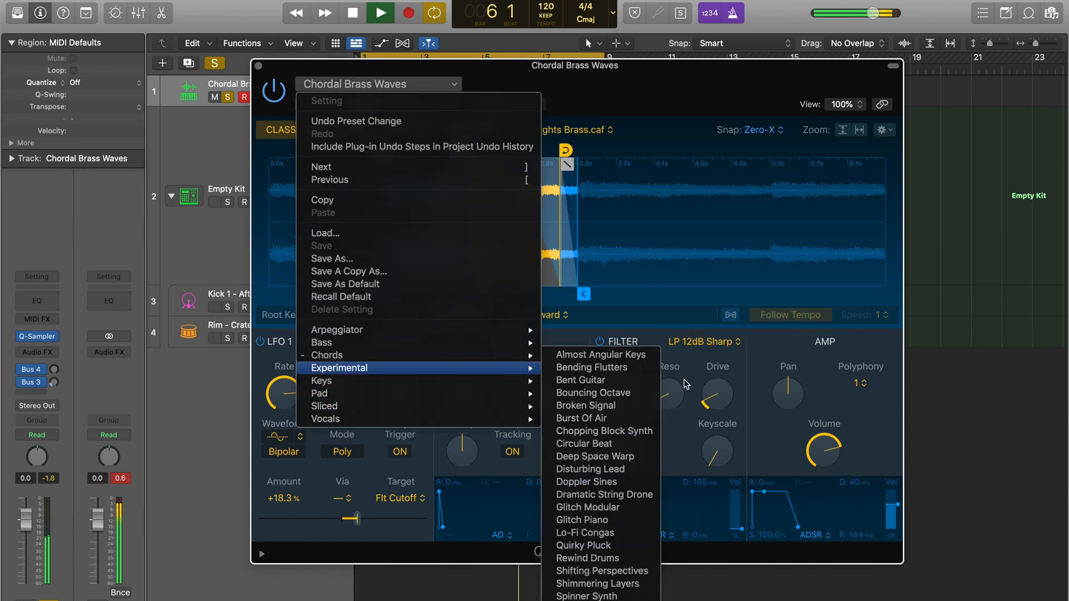
click(591, 367)
click(327, 104)
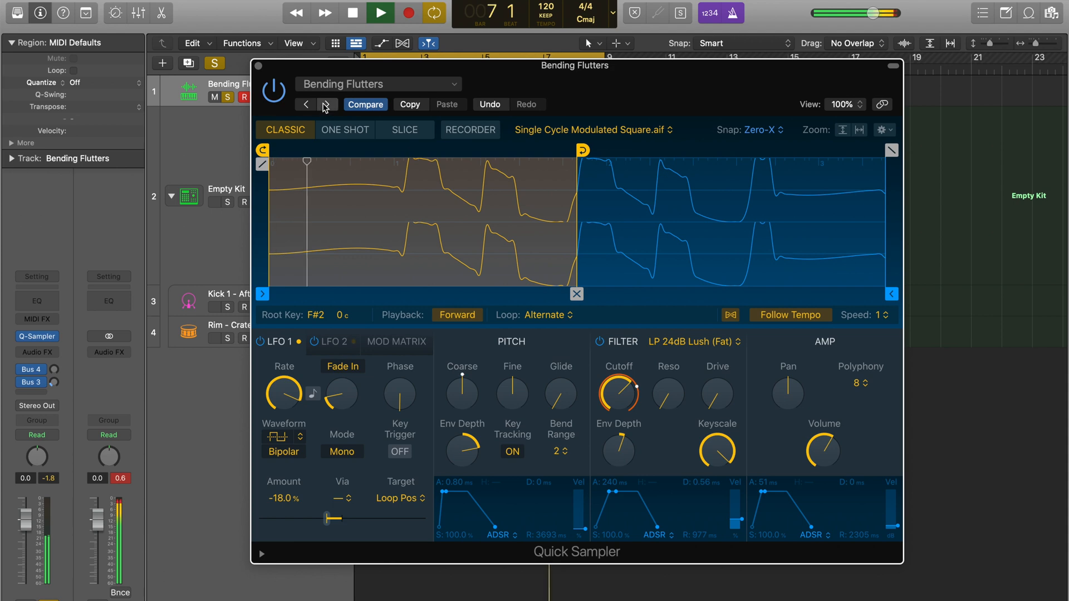
Step: Step through Quick Sampler's Keys presets until Computer Pluck is loaded
click(368, 84)
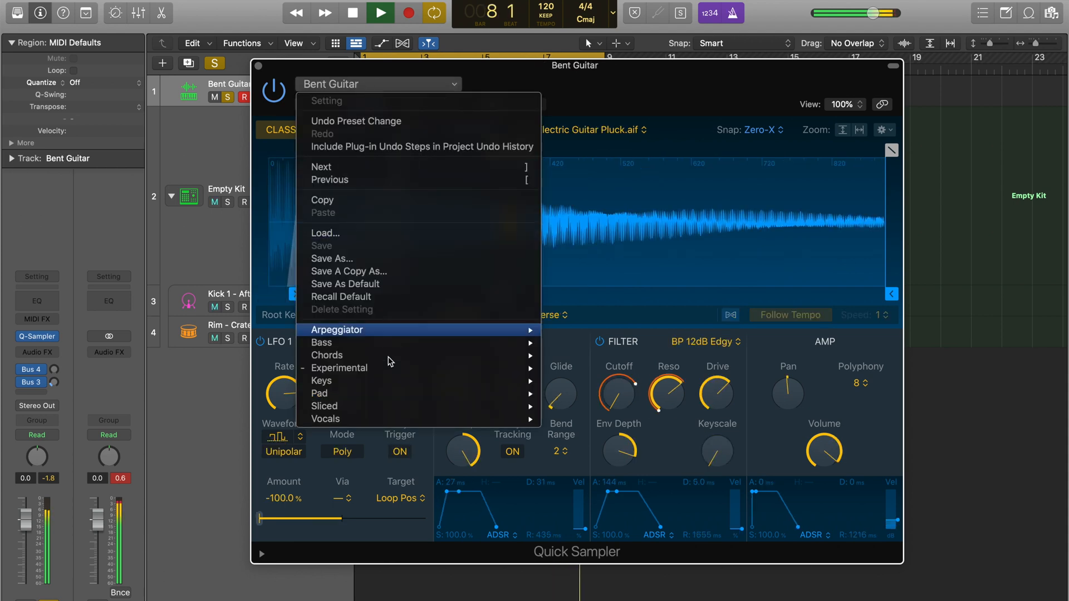
mouse_move(401, 381)
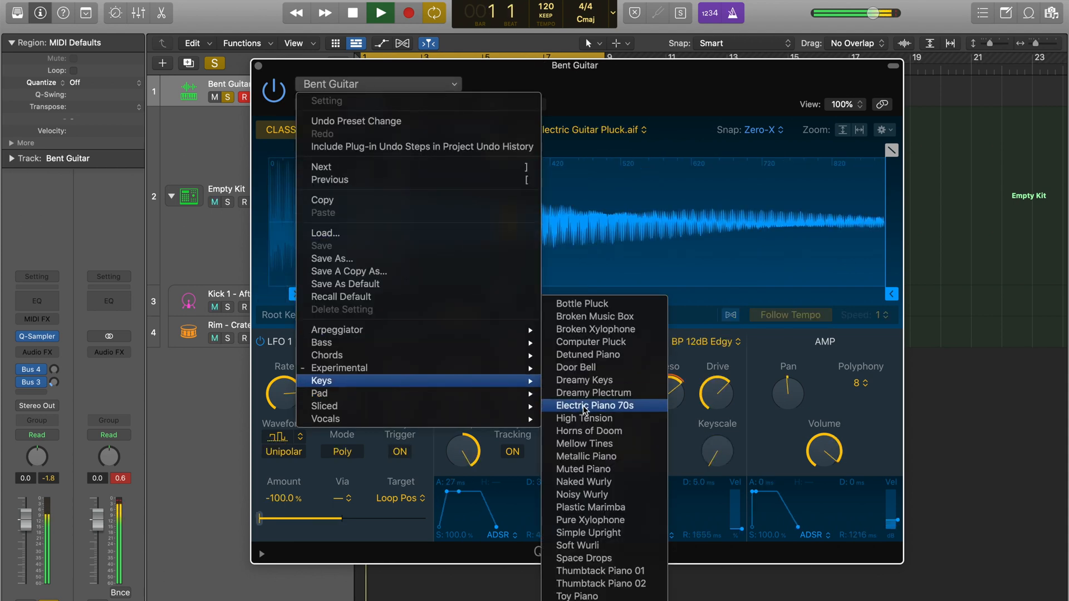
click(597, 306)
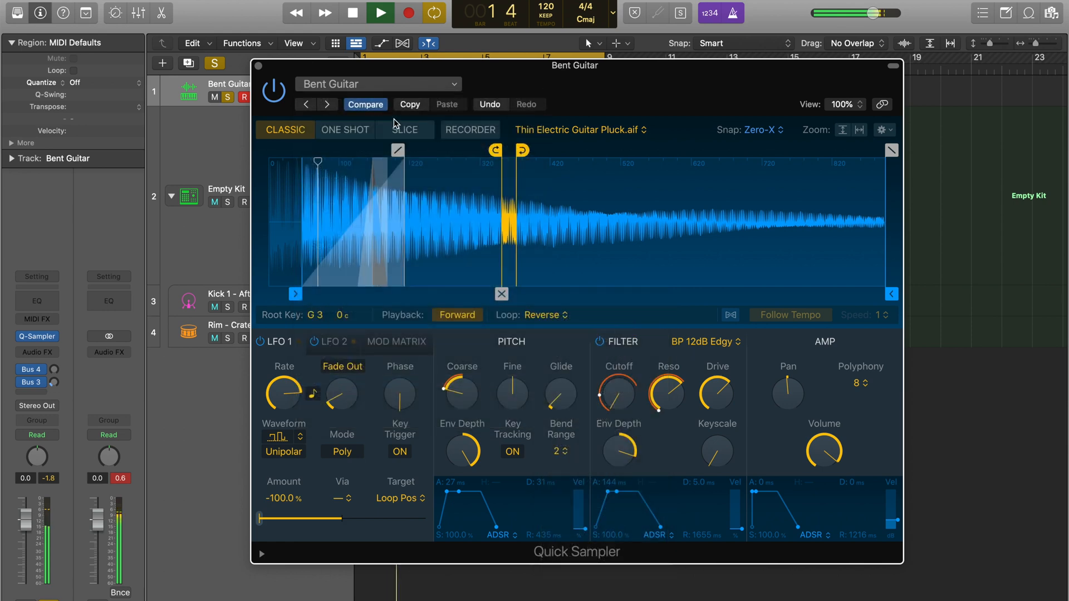
click(327, 105)
click(327, 105)
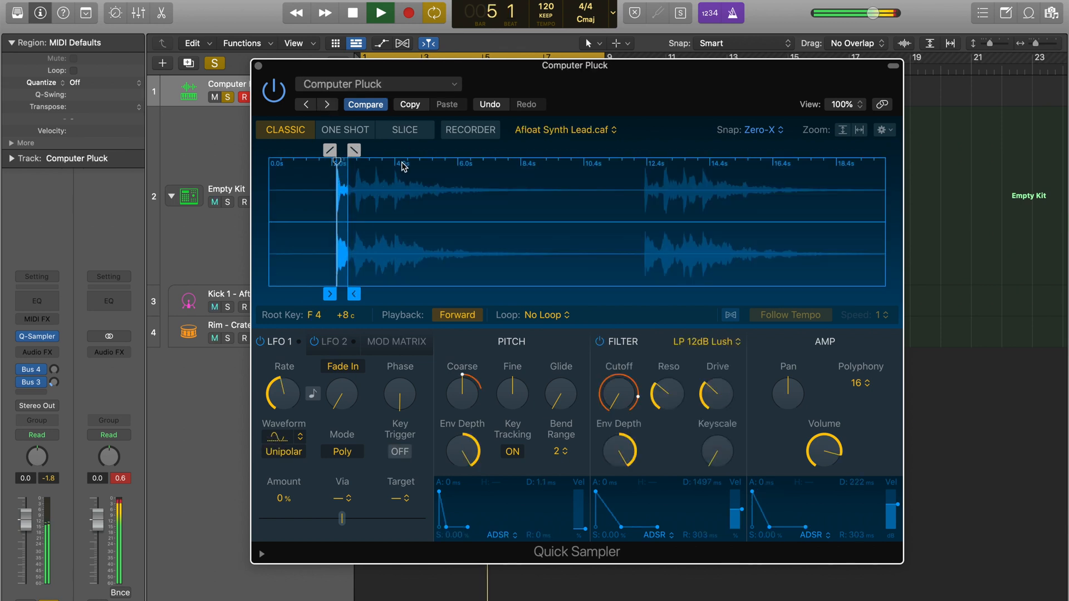
Step: Extend the sample end of Afloat Synth Lead.caf to about 10.12 s and audition the longer sample
drag(354, 294, 492, 294)
key(space)
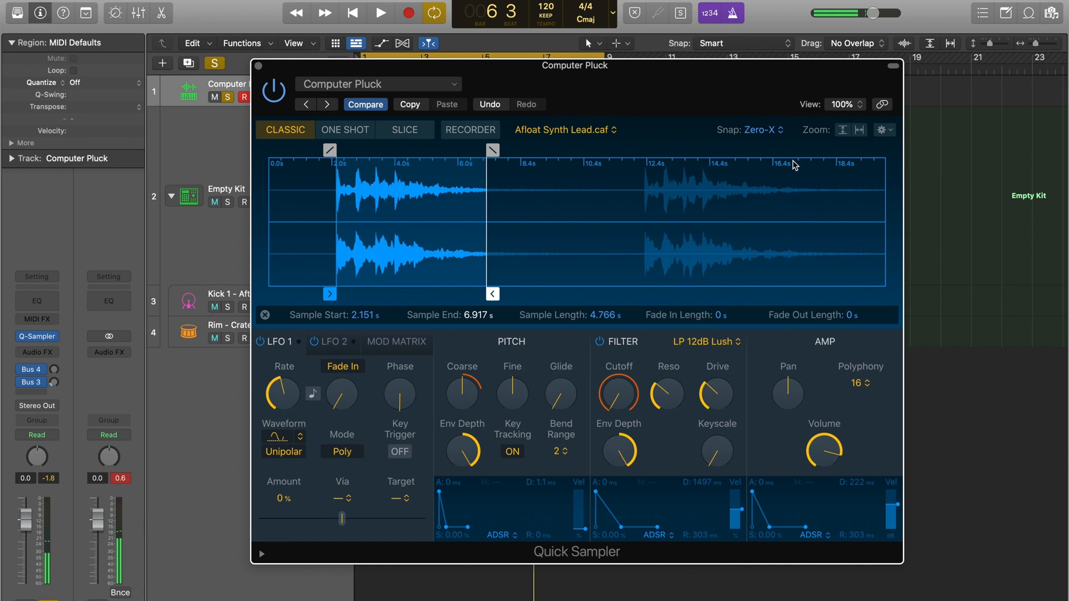
drag(492, 294, 593, 292)
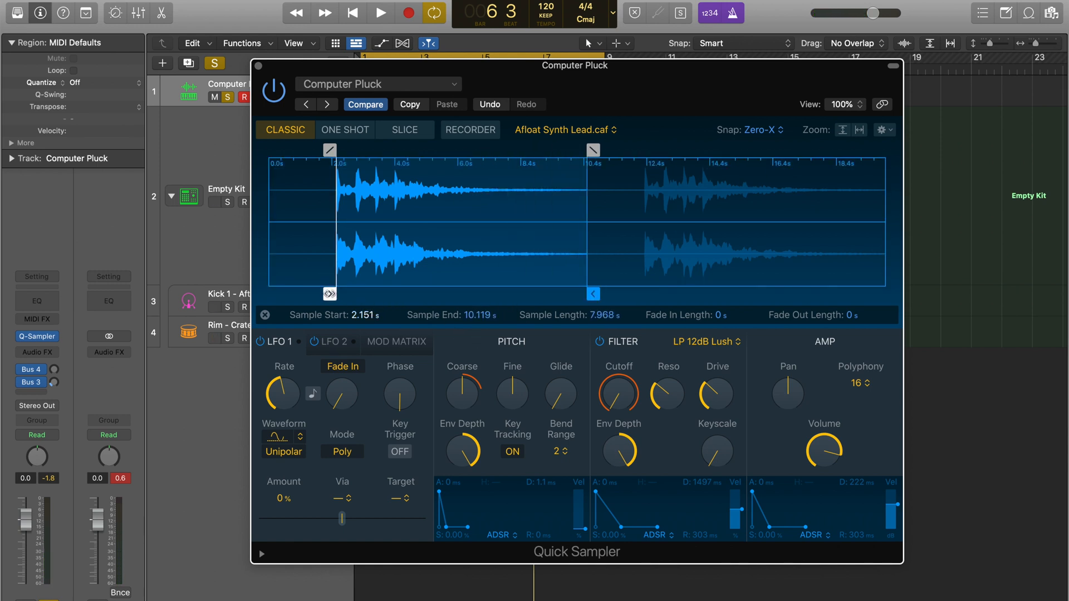
key(space)
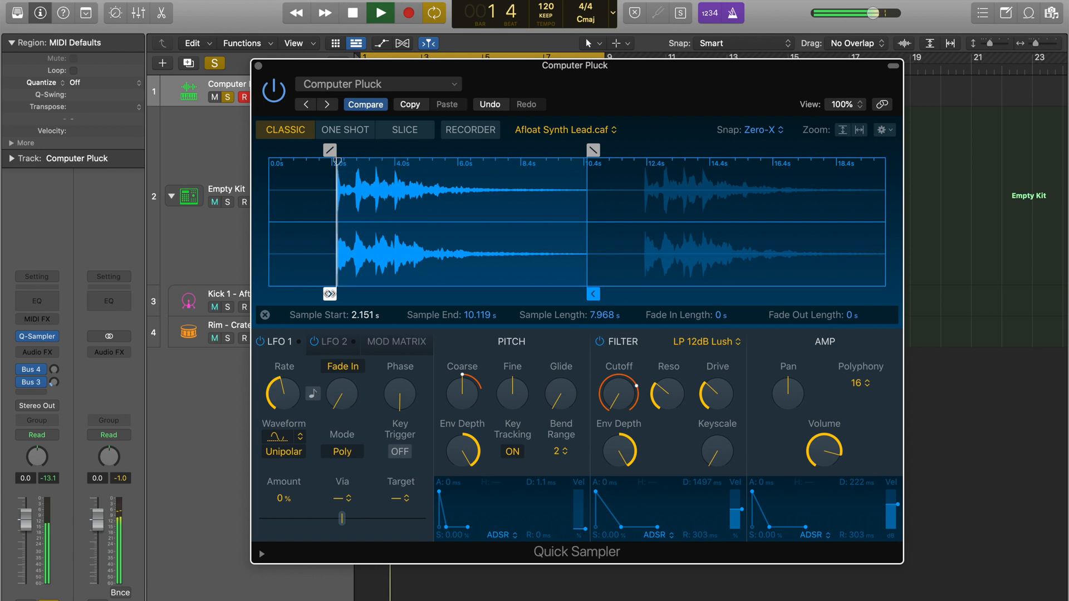
key(space)
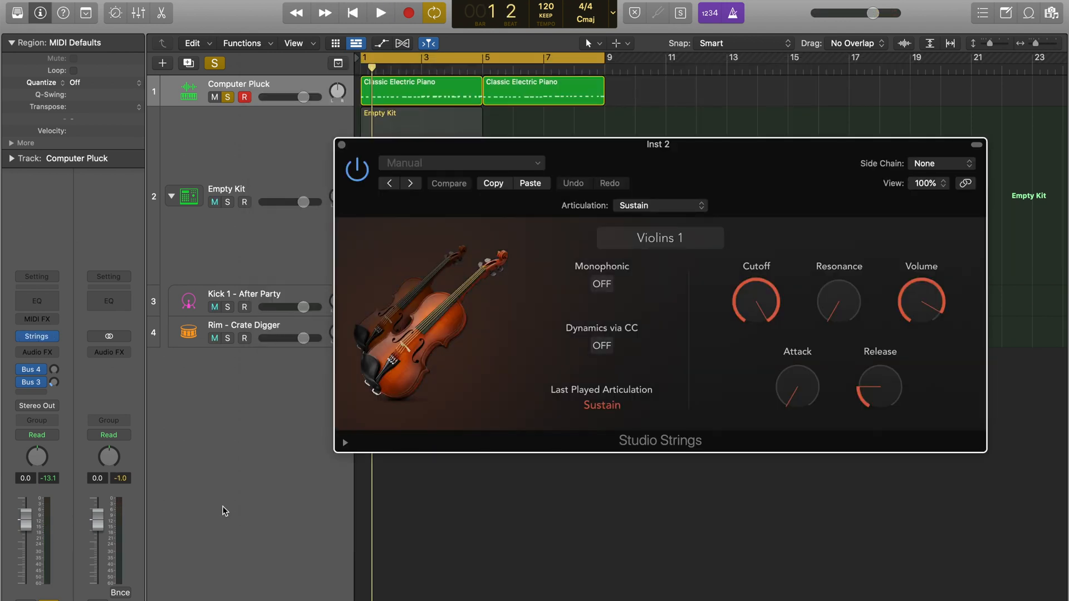
Step: Start playback and set the Studio Strings articulation to Staccato
key(space)
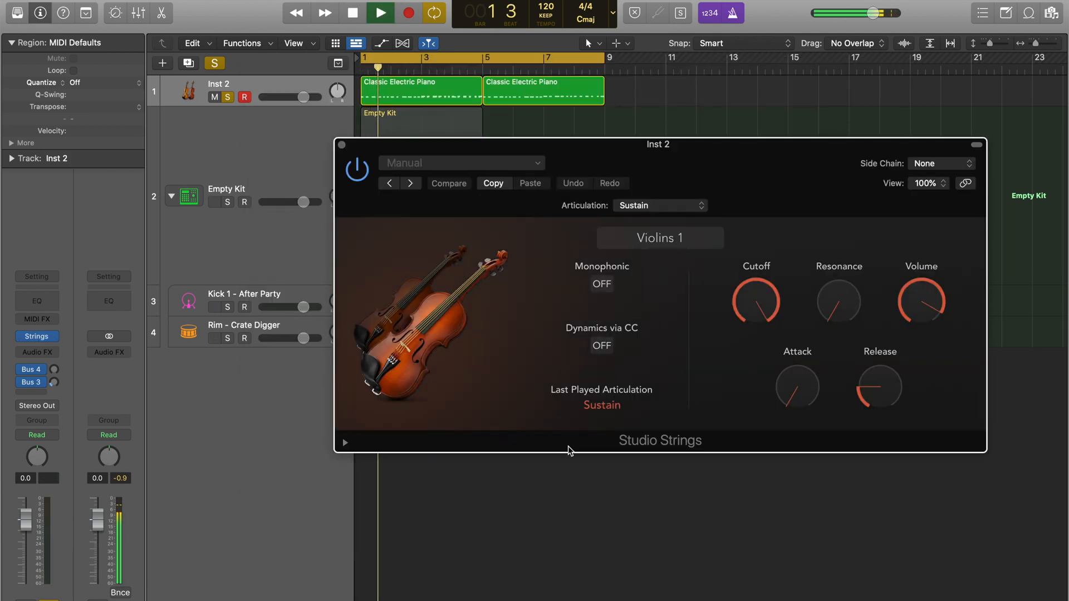
click(654, 205)
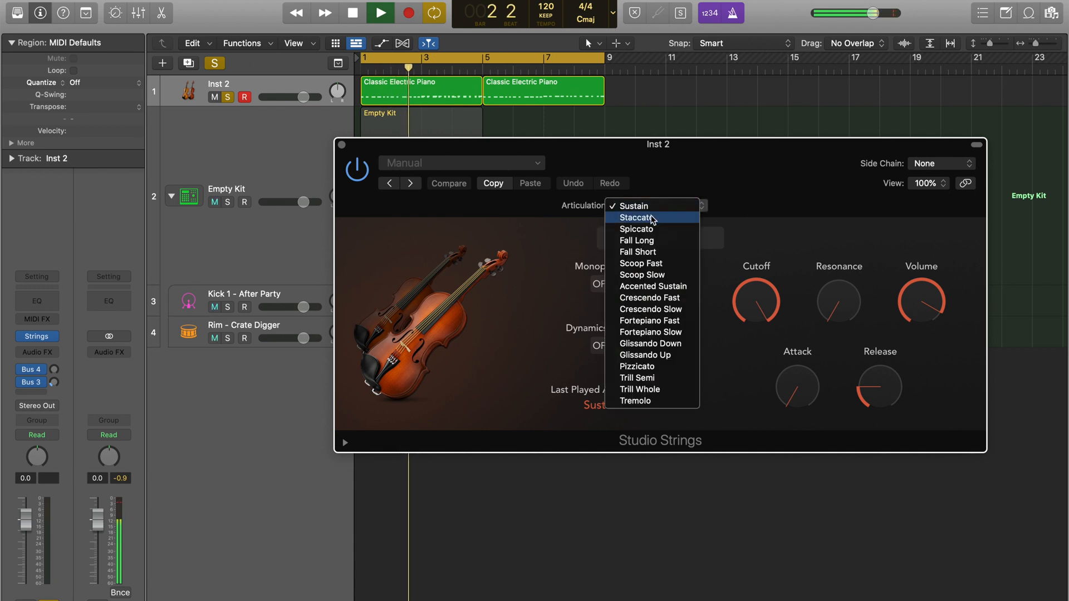
click(648, 218)
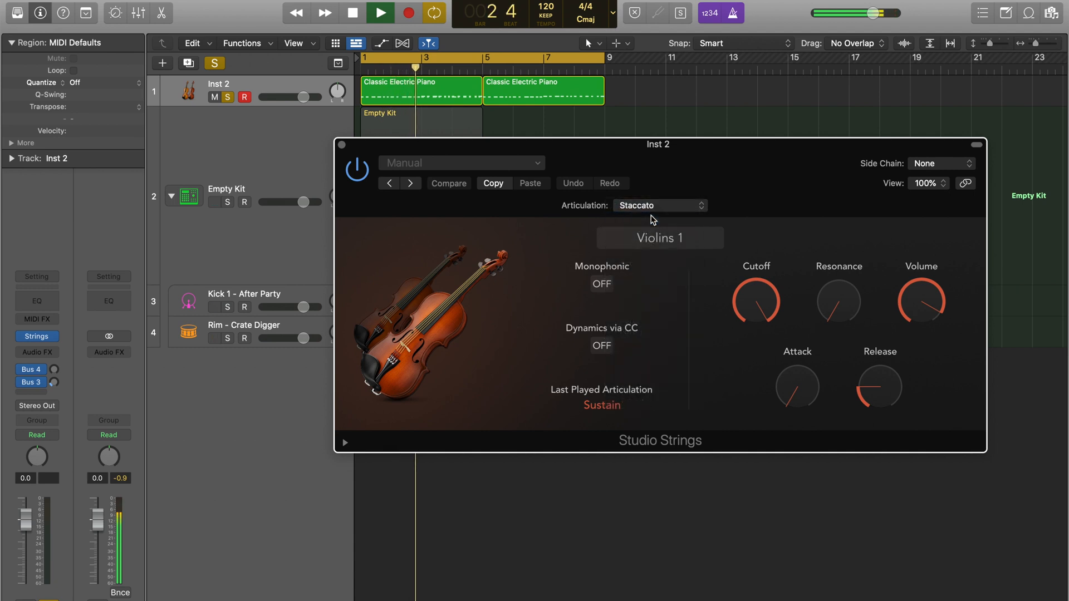
Step: Switch the Studio Strings instrument to Violins 2
click(655, 245)
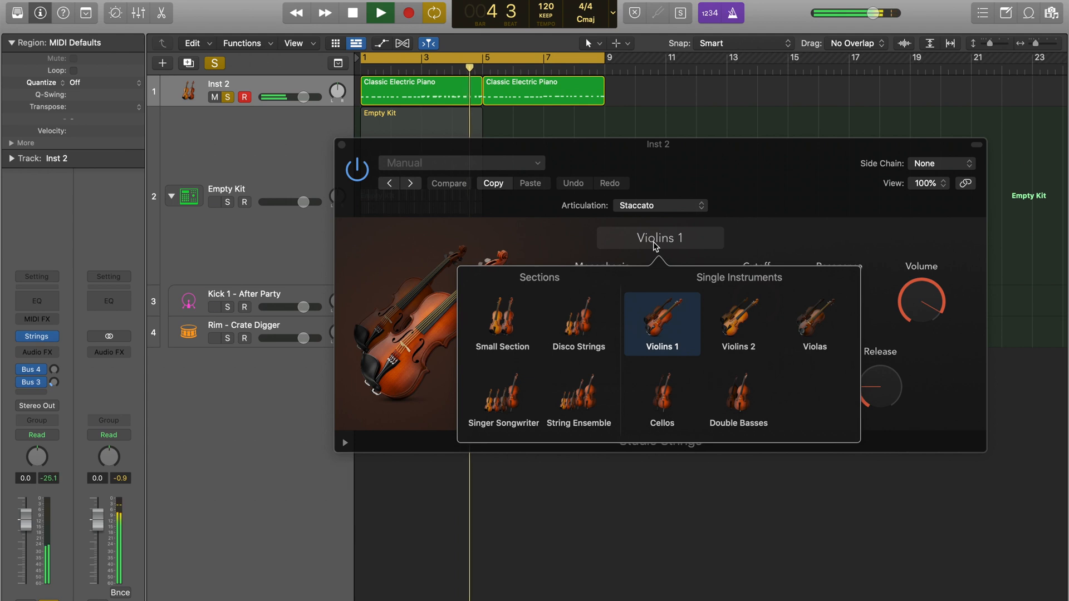
click(741, 332)
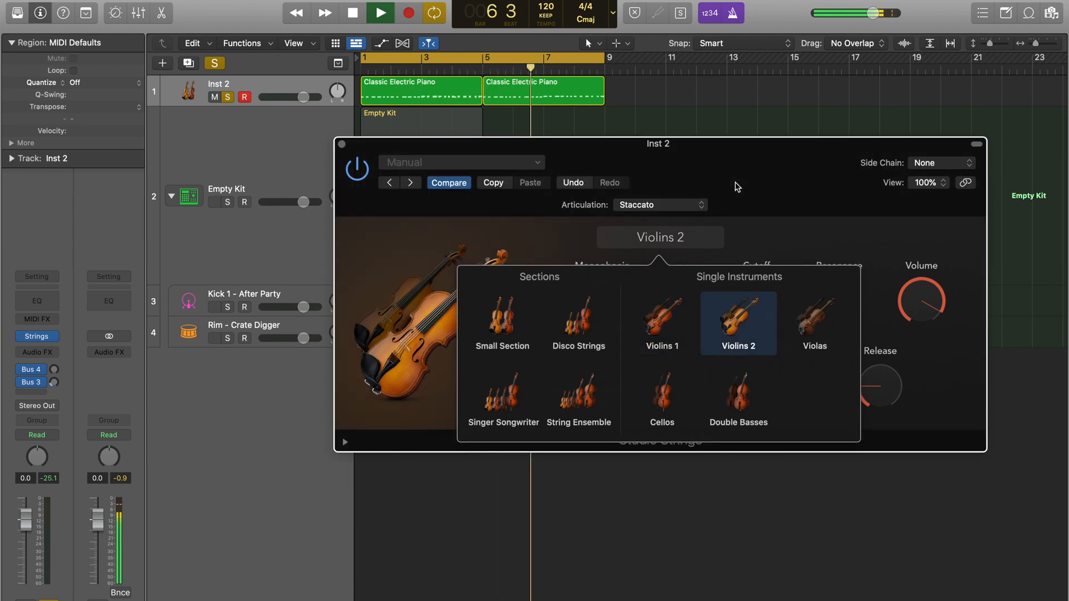
click(663, 234)
Step: Switch Studio Strings to the Singer Songwriter section and close the instrument chooser
click(662, 234)
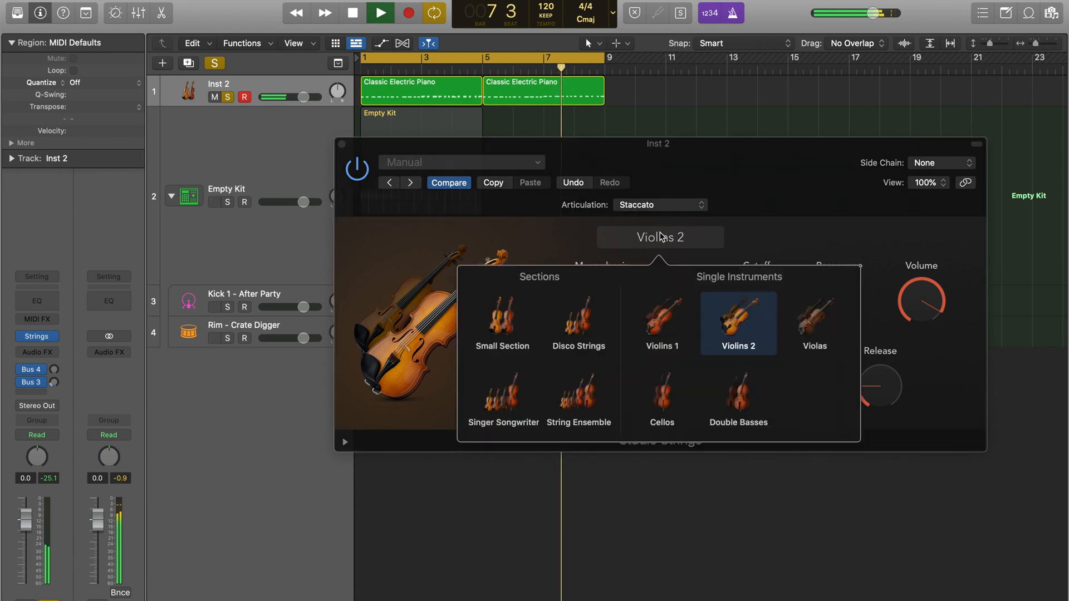
click(512, 401)
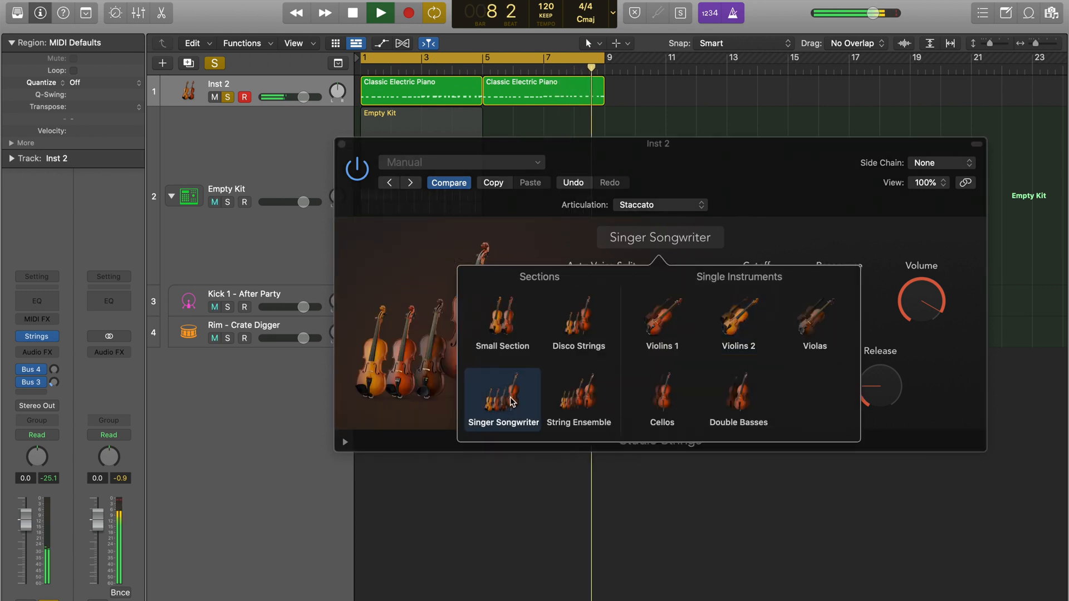
click(700, 146)
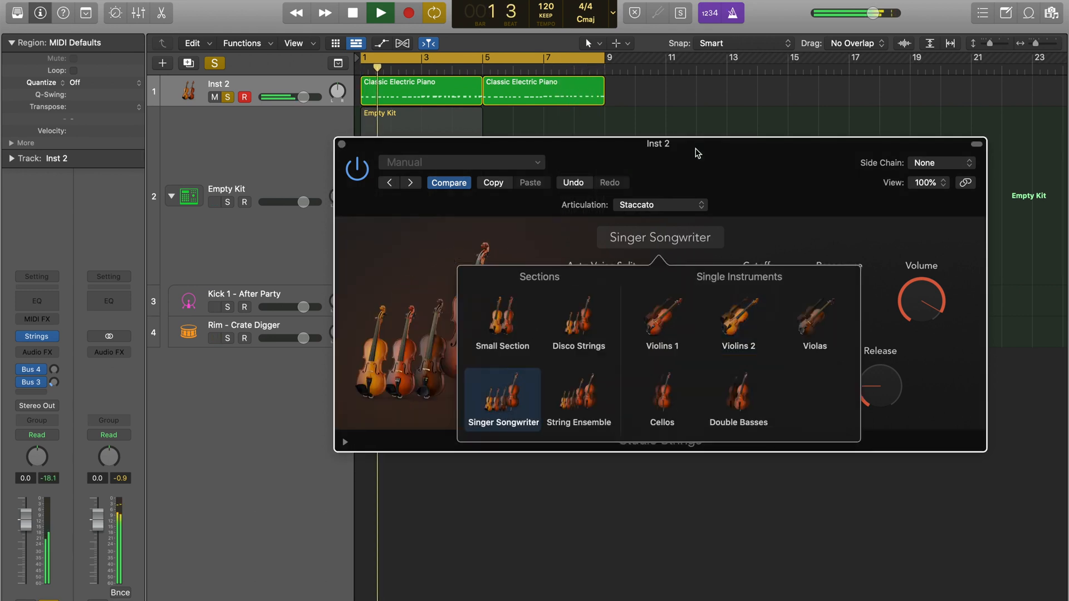
click(691, 238)
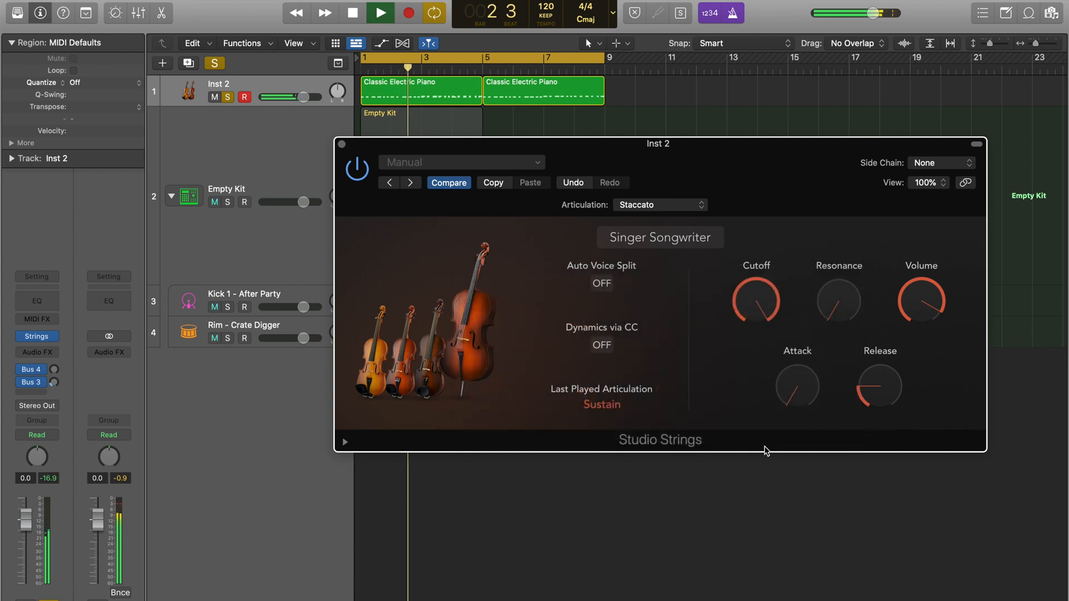
Step: Raise the Studio Strings Release amount and try the Scoop Fast and Crescendo Slow articulations
mouse_move(866, 399)
drag(866, 399, 876, 357)
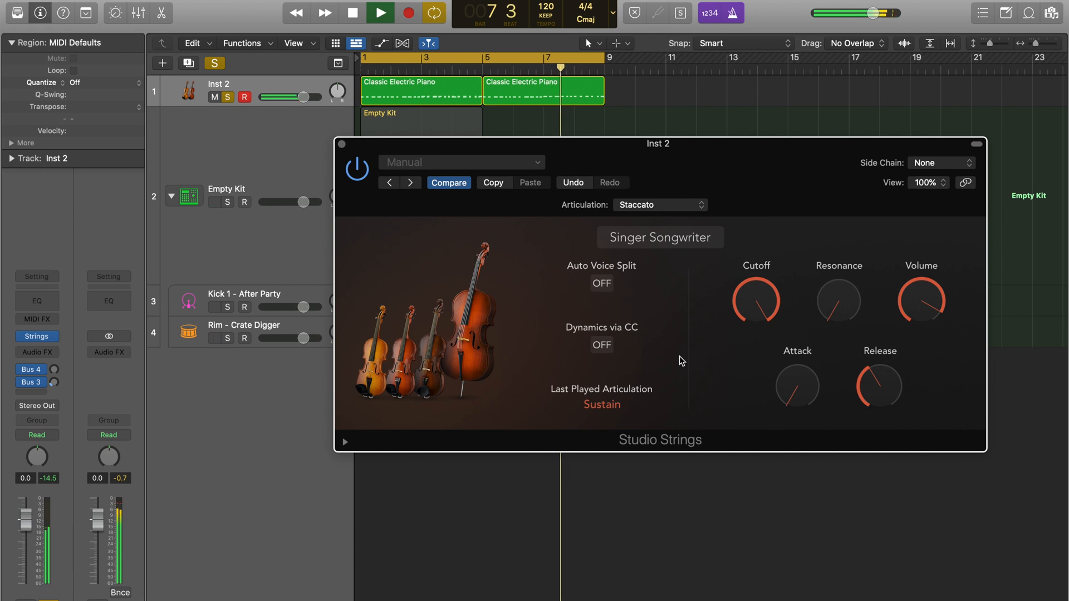
click(653, 206)
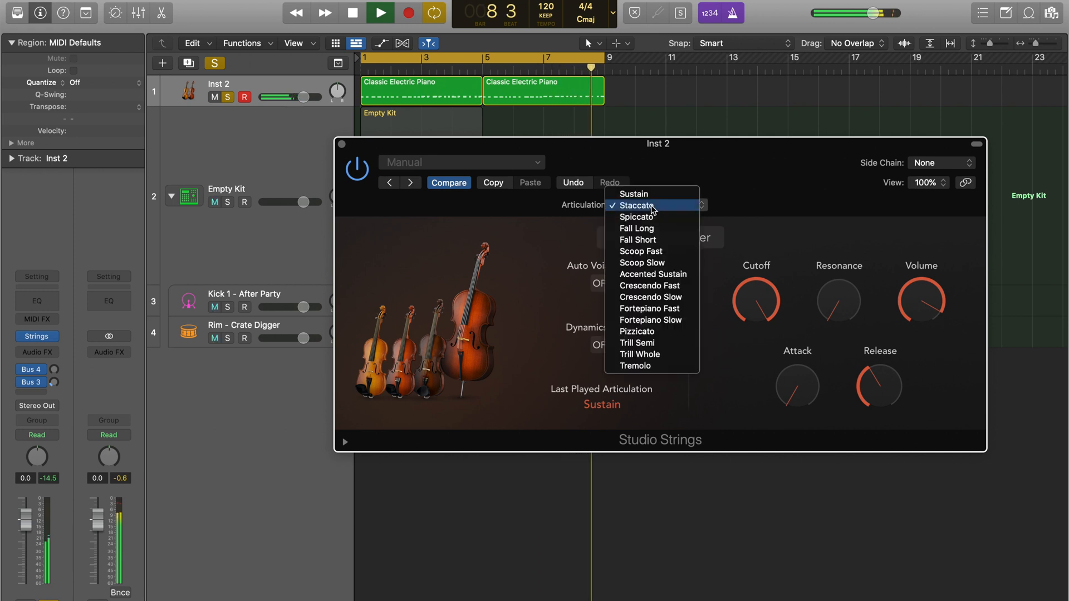
click(661, 251)
click(668, 208)
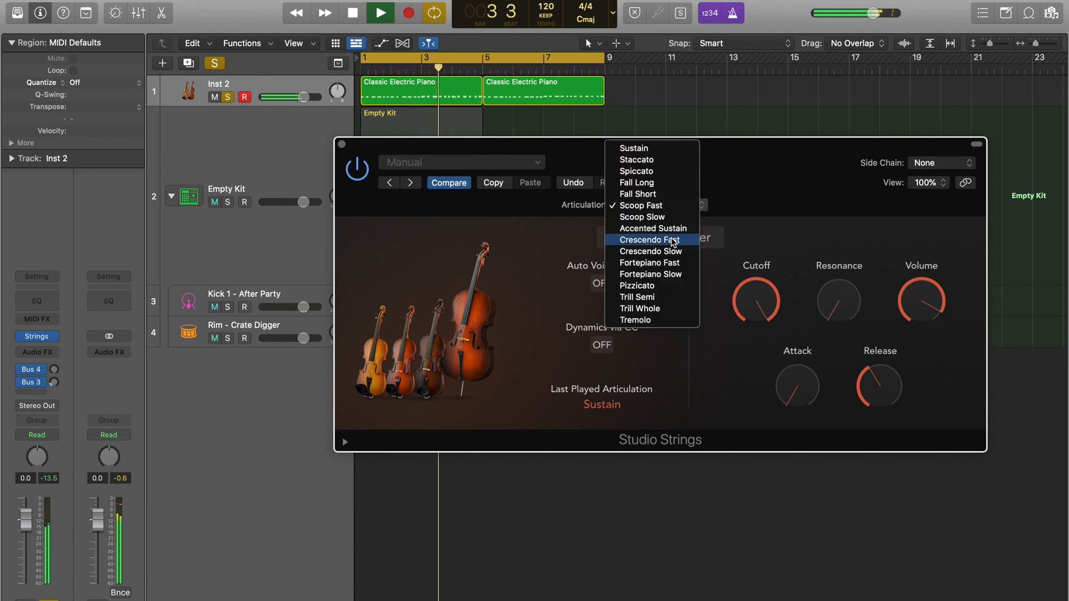
click(672, 251)
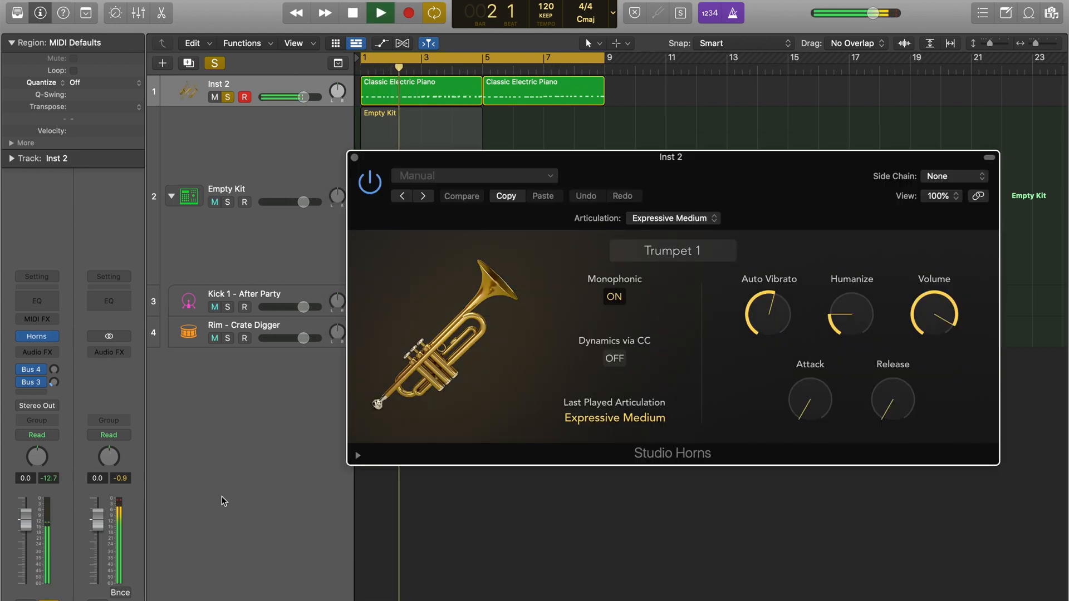
Step: Switch the Studio Horns instrument from Trumpet 1 to the Jazz Section and close the instrument chooser
click(690, 255)
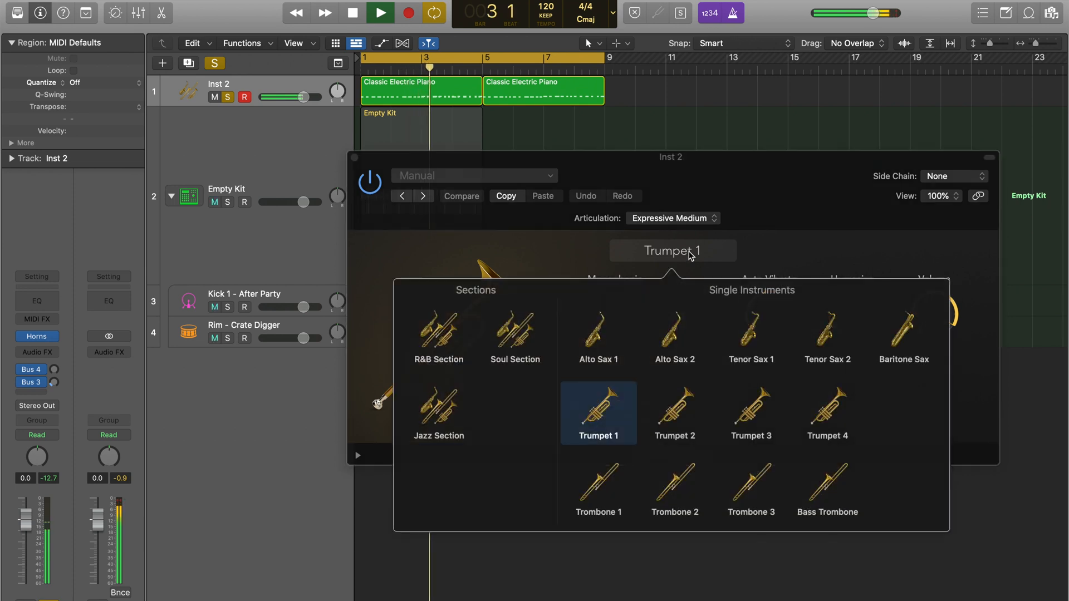
click(441, 420)
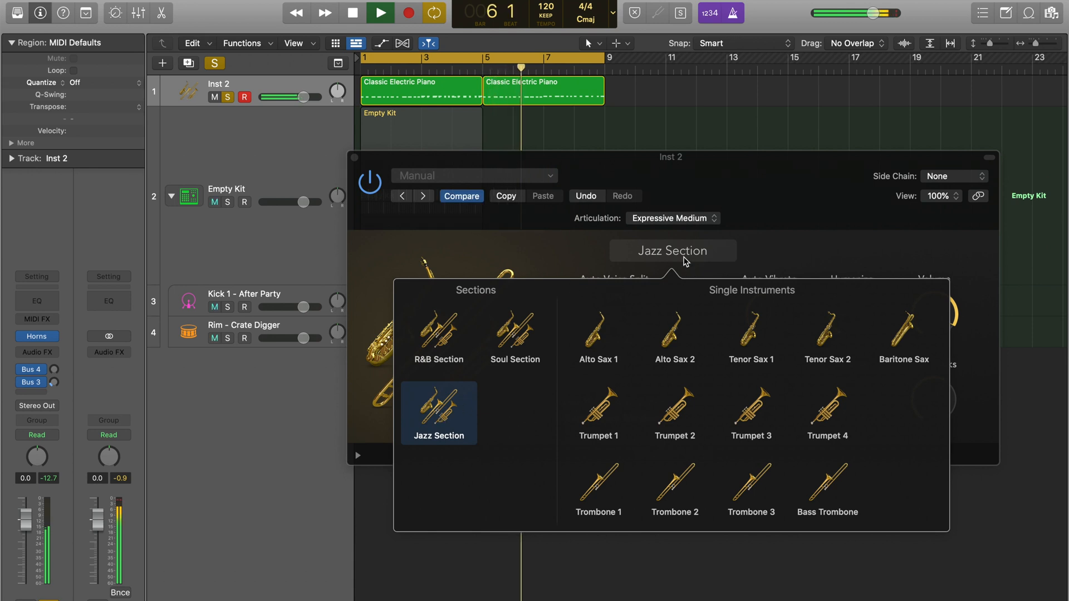
click(687, 259)
Step: Set the Studio Horns articulation to Fall Long and toggle Auto Voice Split
click(690, 219)
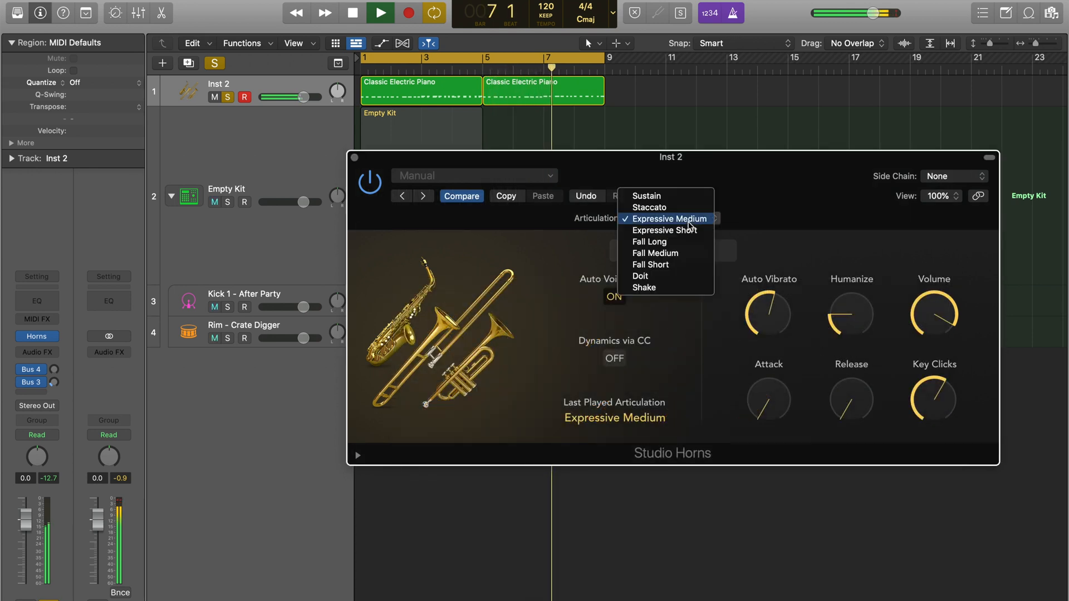
click(687, 241)
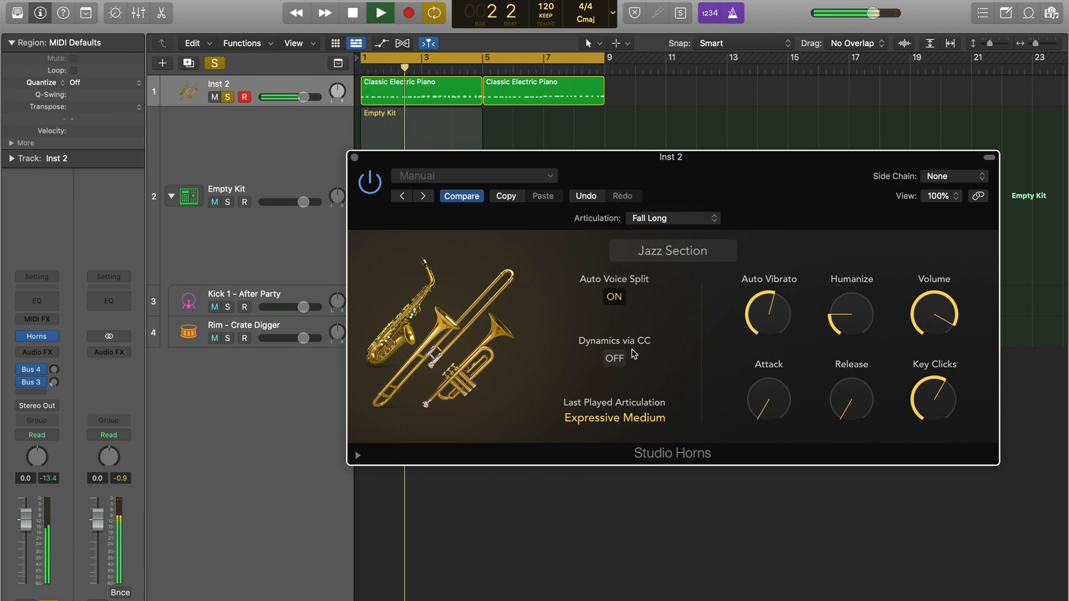
click(620, 299)
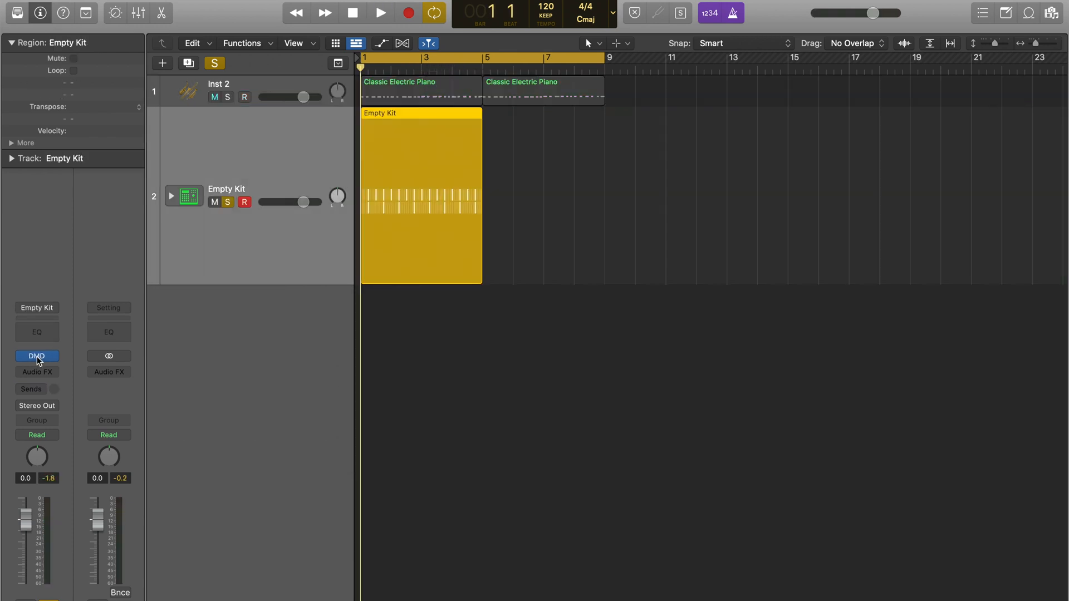
Step: Open Drum Machine Designer for the Empty Kit track and audition its Kick 1 and Rim pads
click(37, 356)
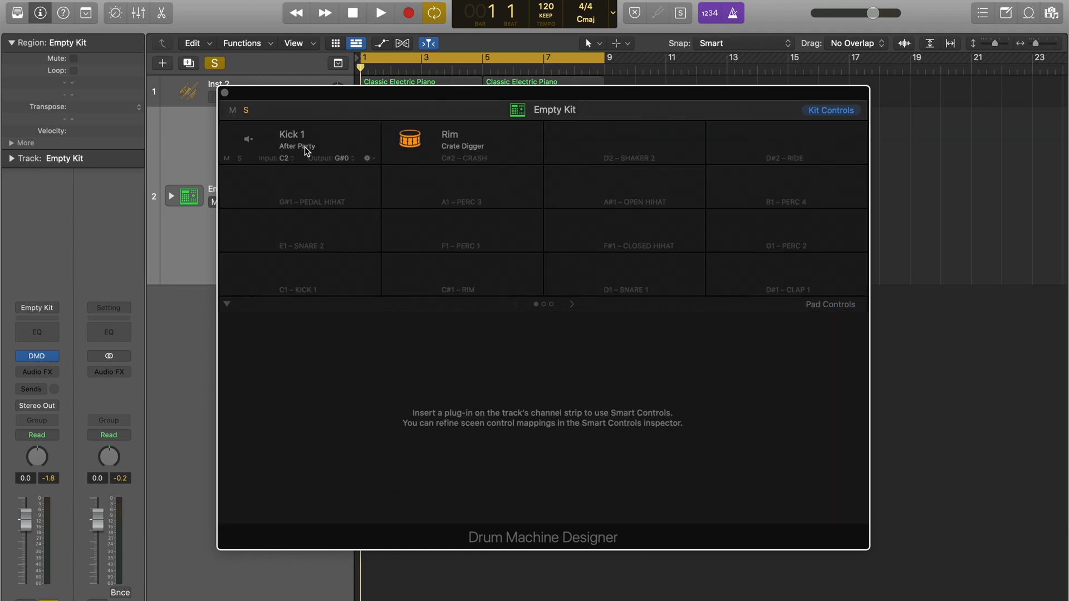
click(300, 146)
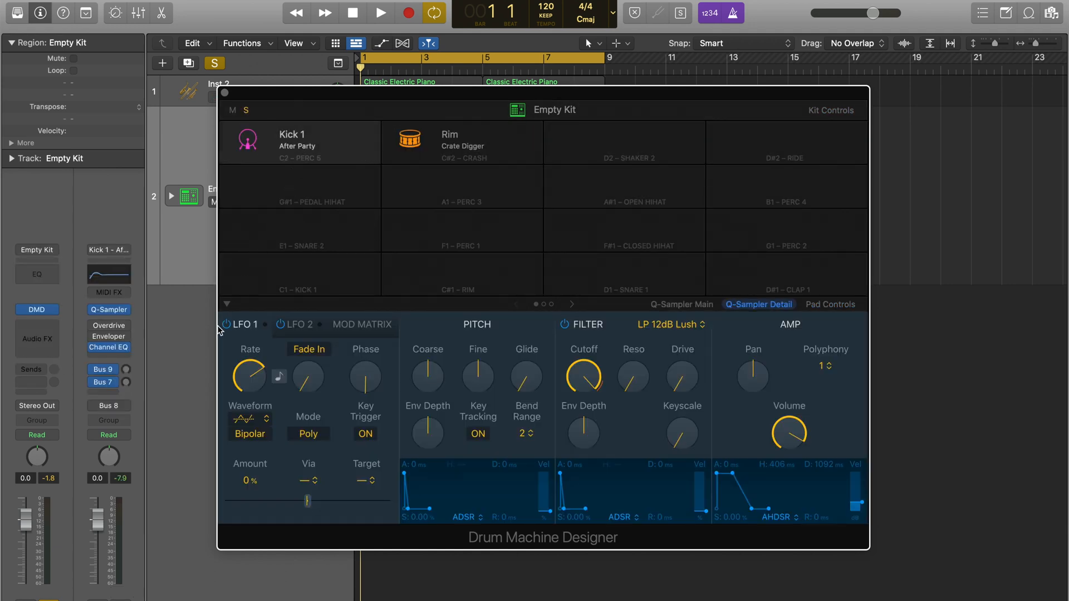
click(410, 142)
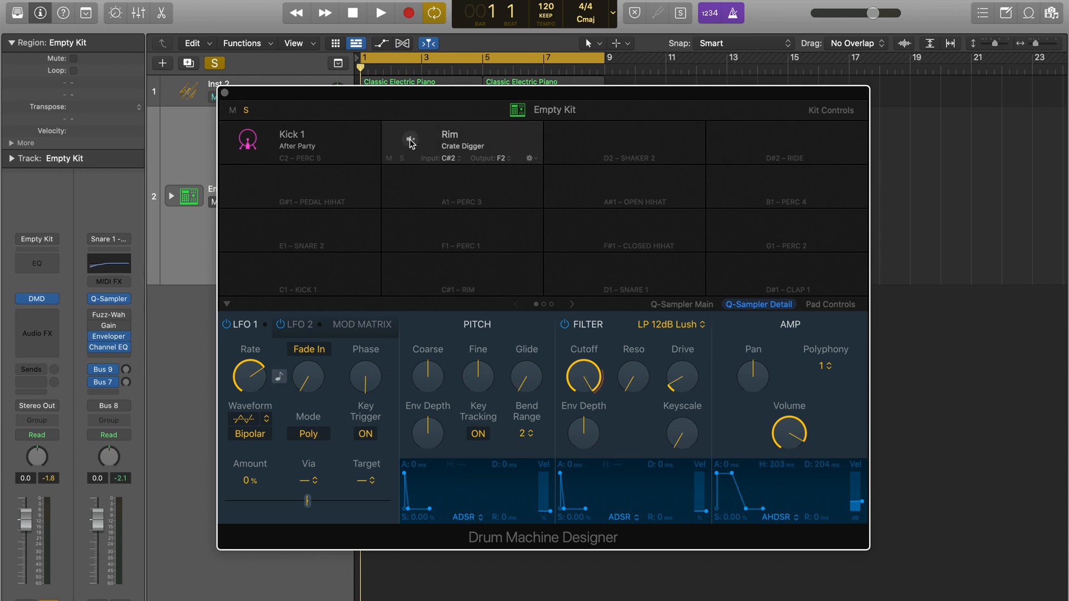
click(248, 140)
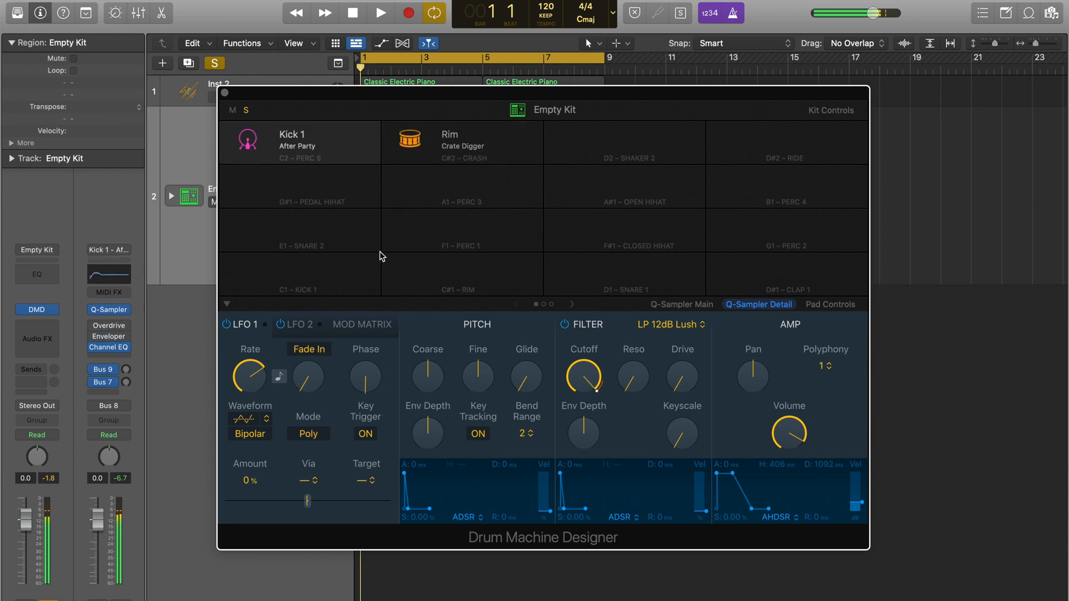
Step: Load the Shaker - Drum Synth Kit sound from the Library onto the empty D2 pad
click(624, 144)
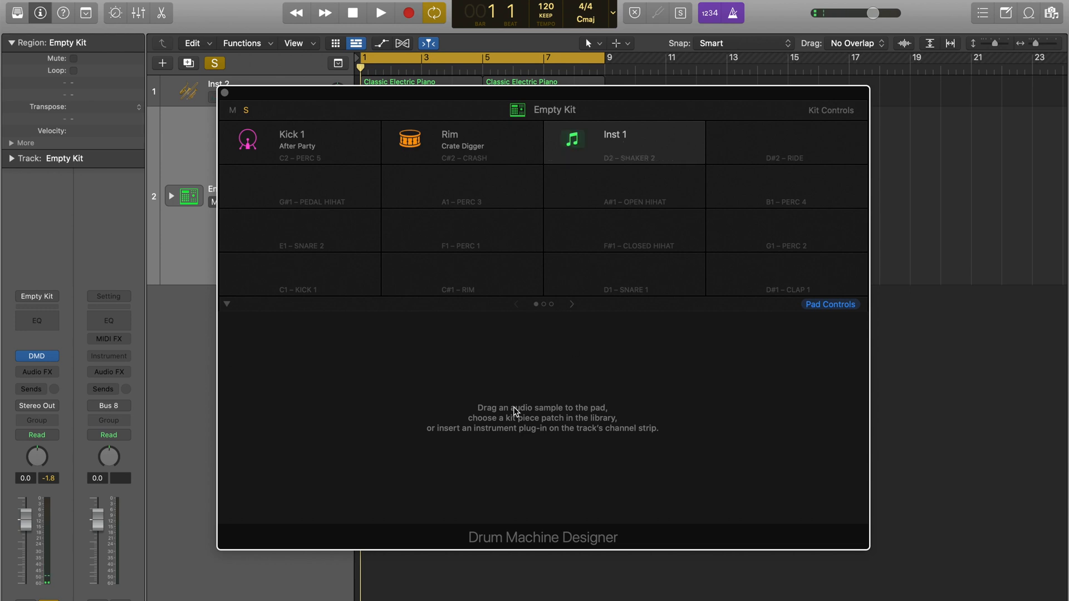
click(16, 12)
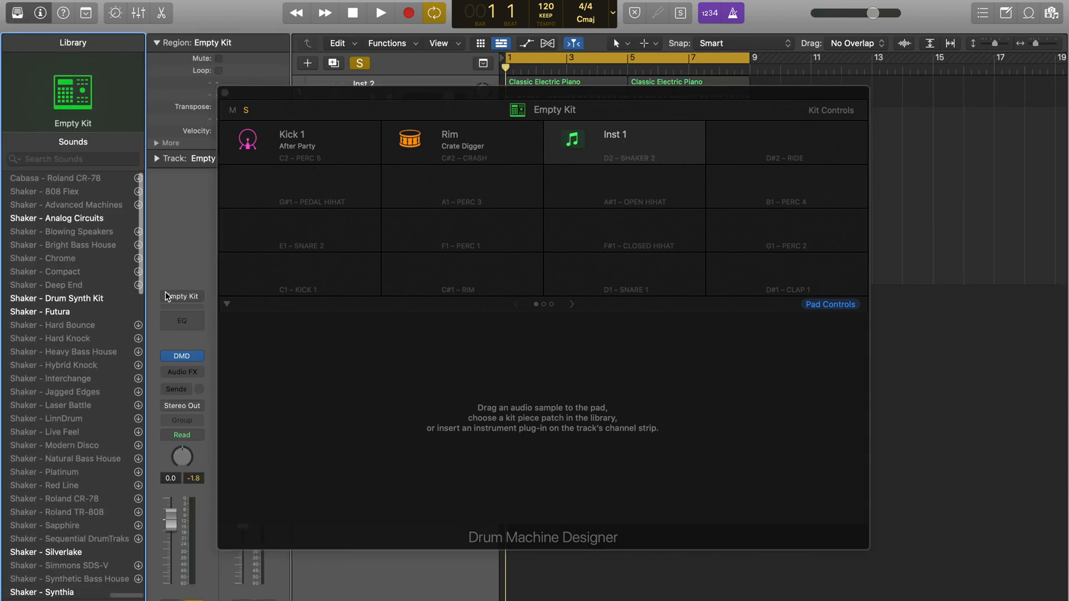
click(53, 301)
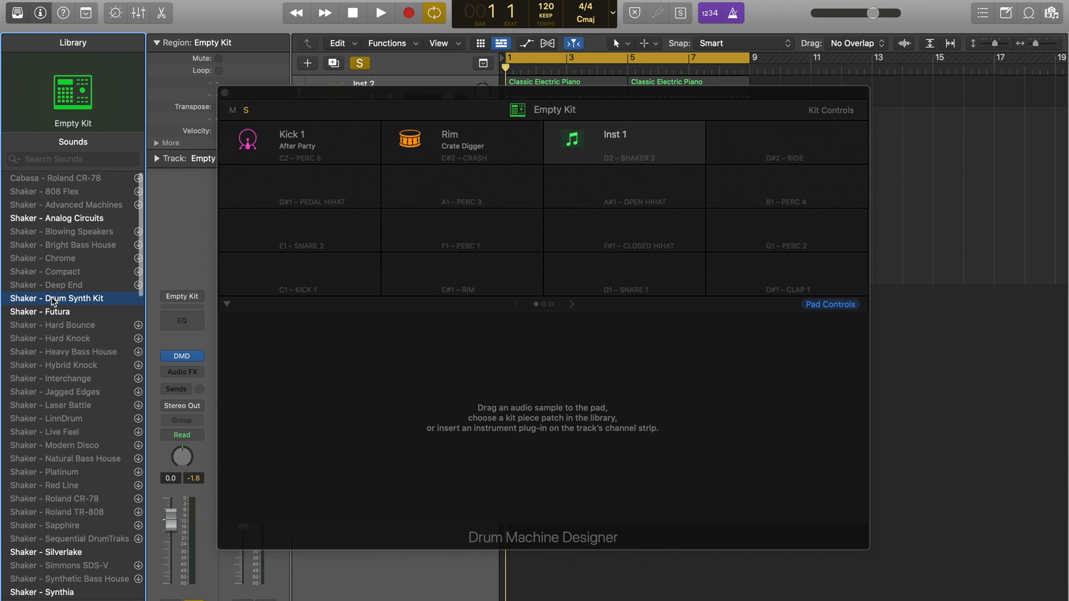
Step: Fill the empty D#2 pad with a crash sound, trying Neon and Pile Driver before choosing Crash - Radiant
click(780, 147)
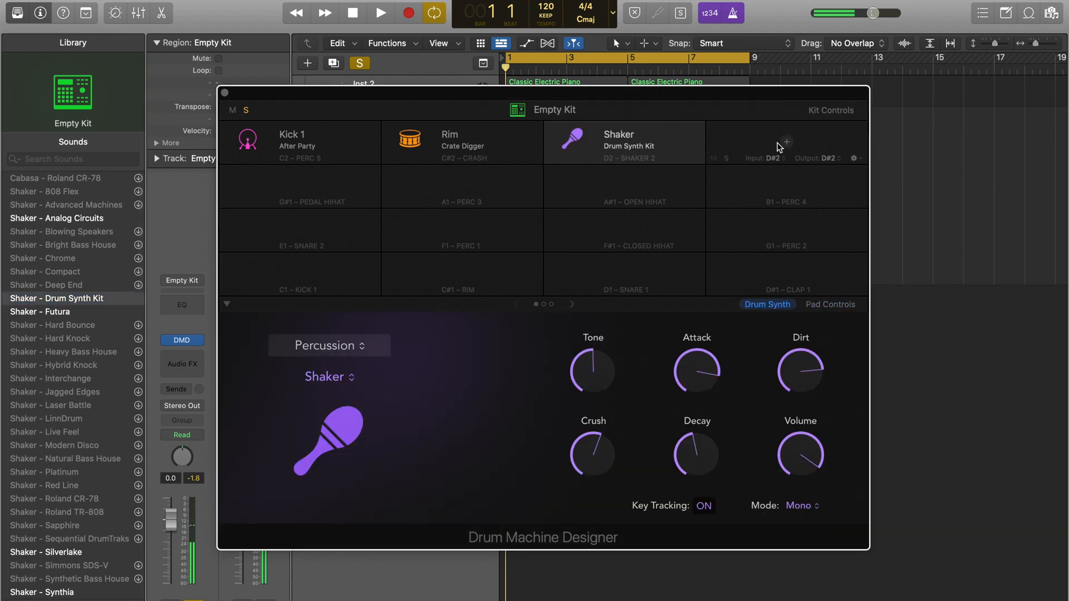
click(786, 143)
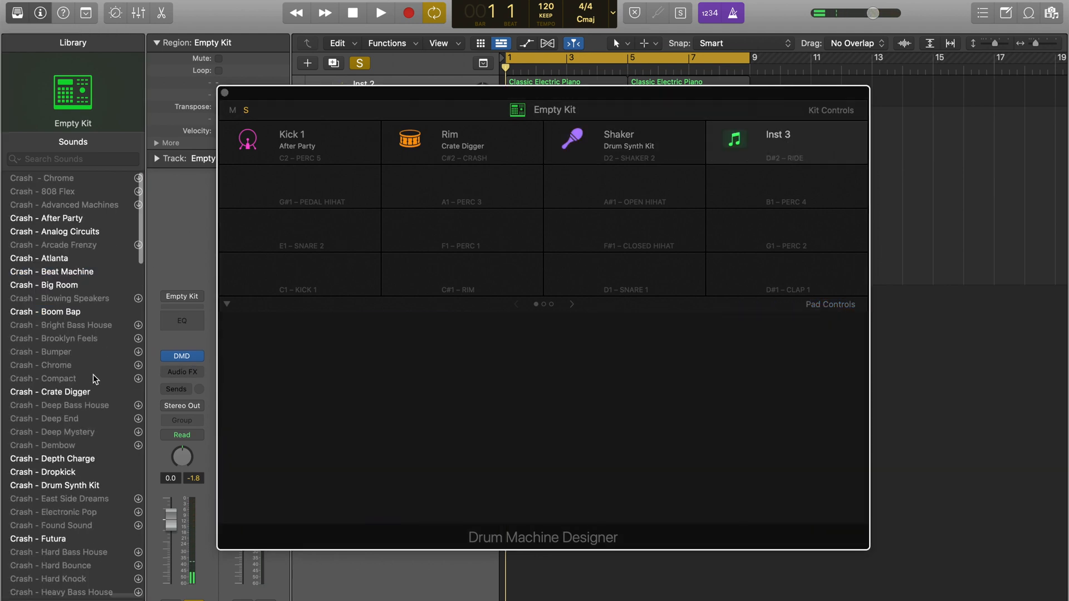
scroll(95, 378, down, 10)
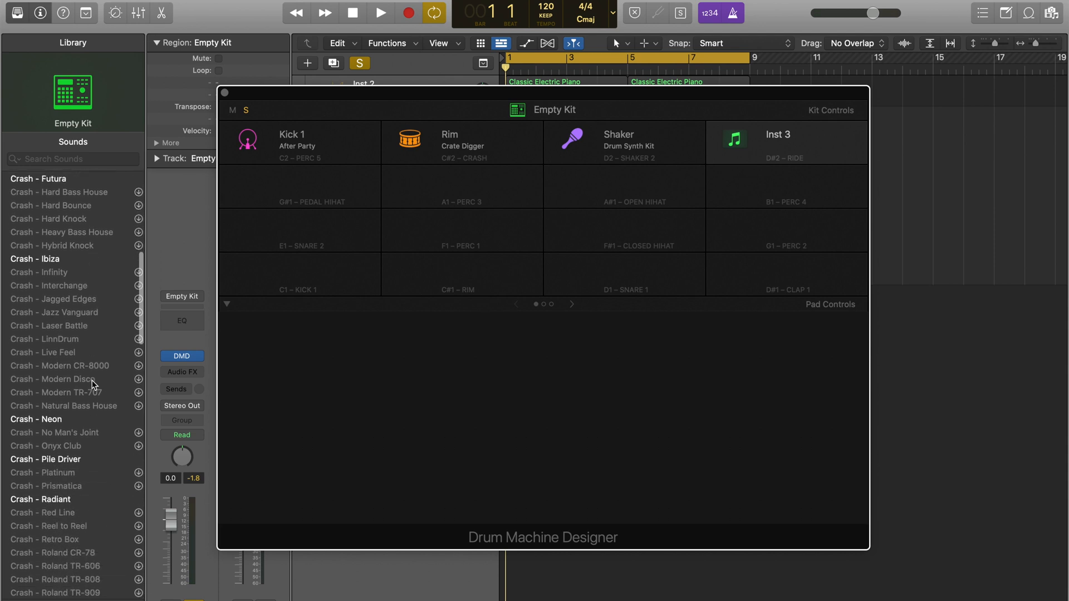
click(56, 419)
click(55, 459)
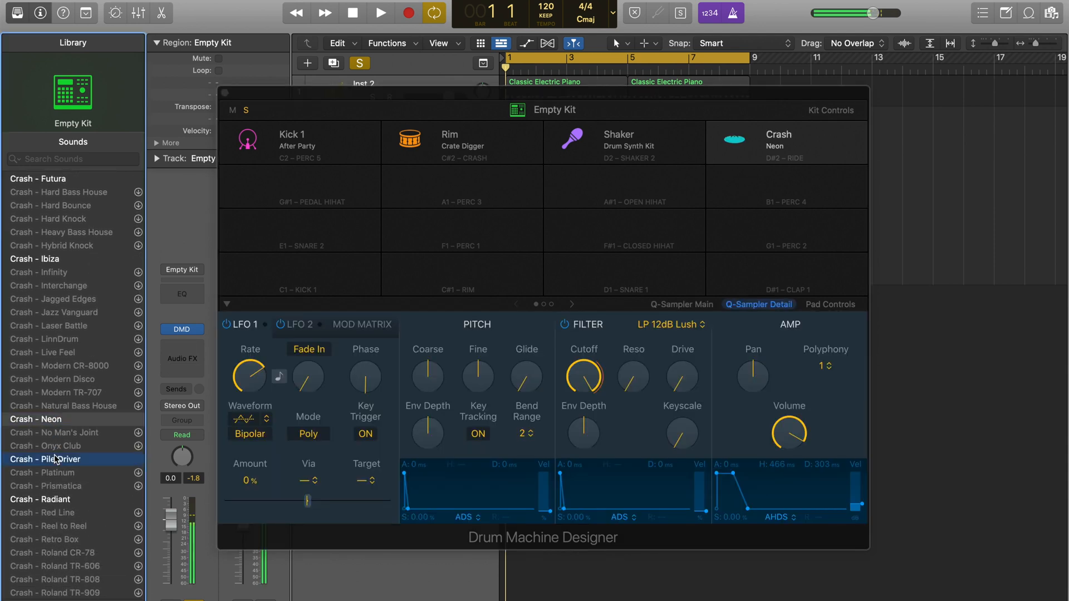
click(62, 499)
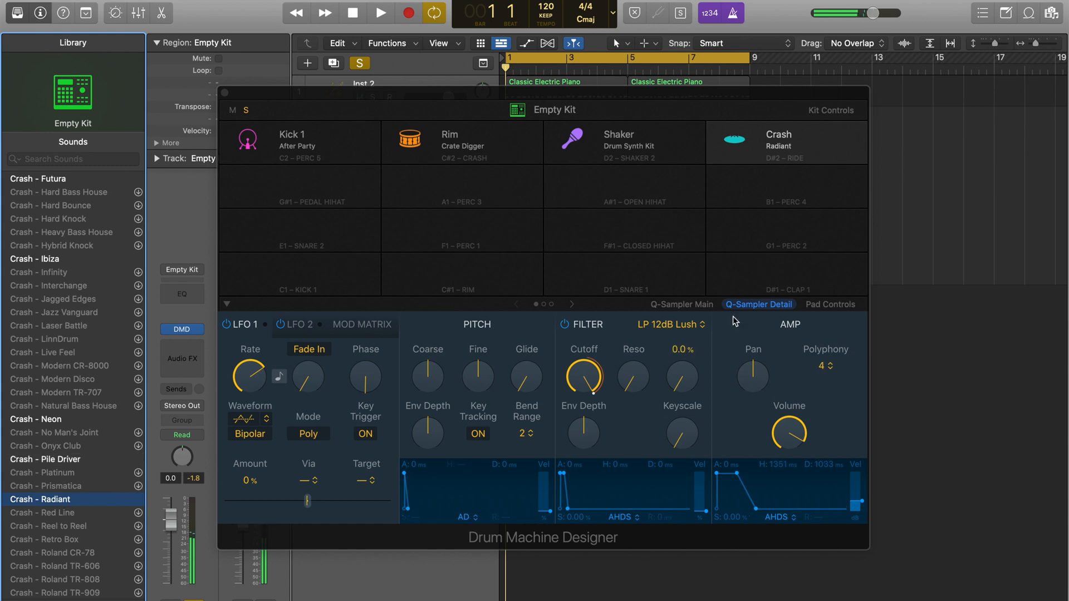
Step: Select the Kick 1 pad to view its sound options, and audition the Rim pad
click(303, 146)
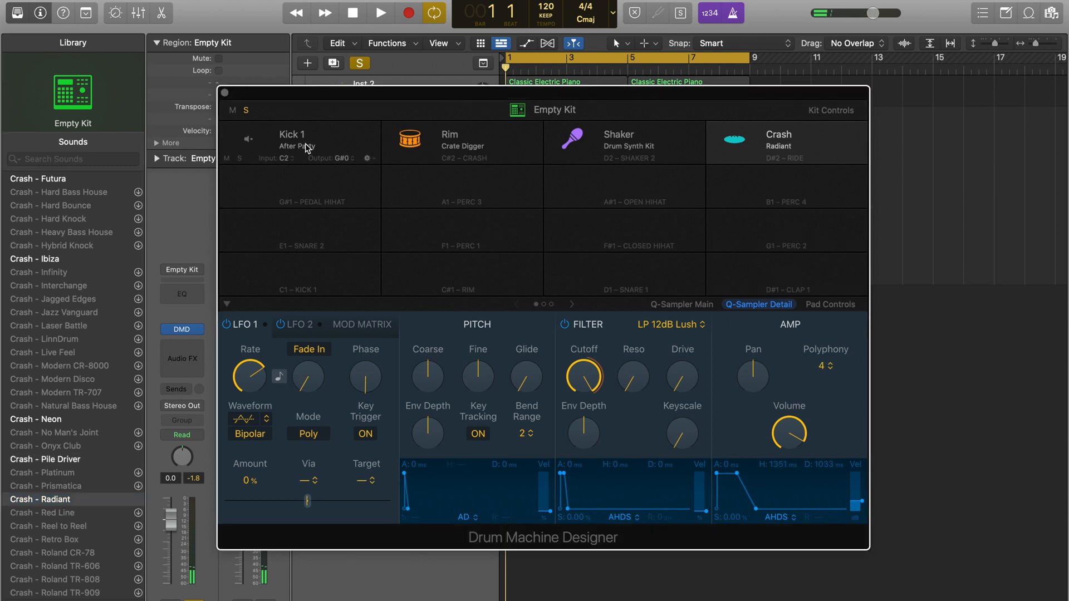
click(305, 146)
click(405, 136)
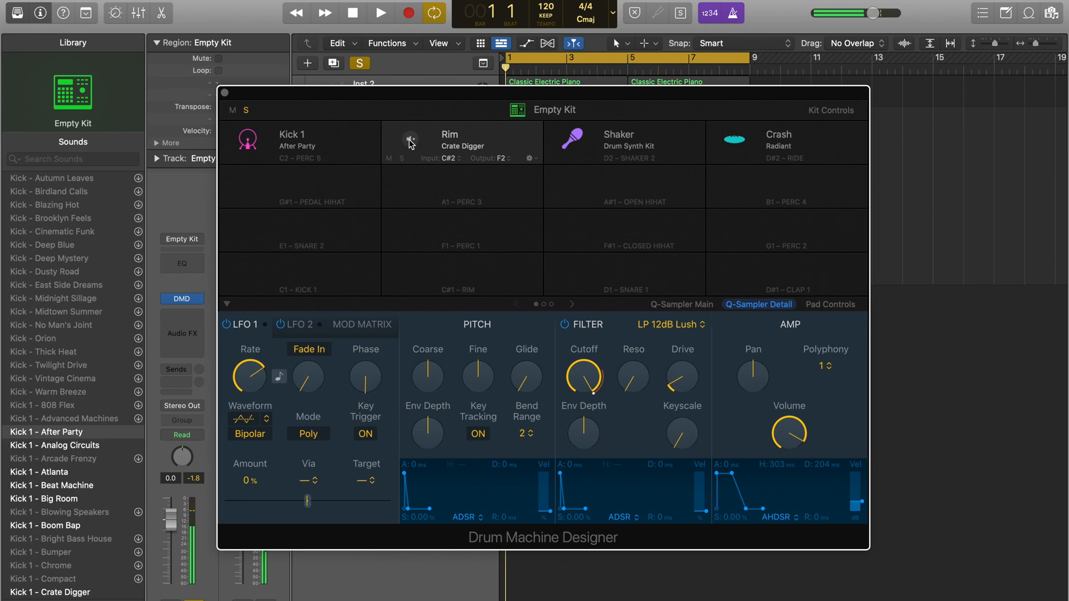